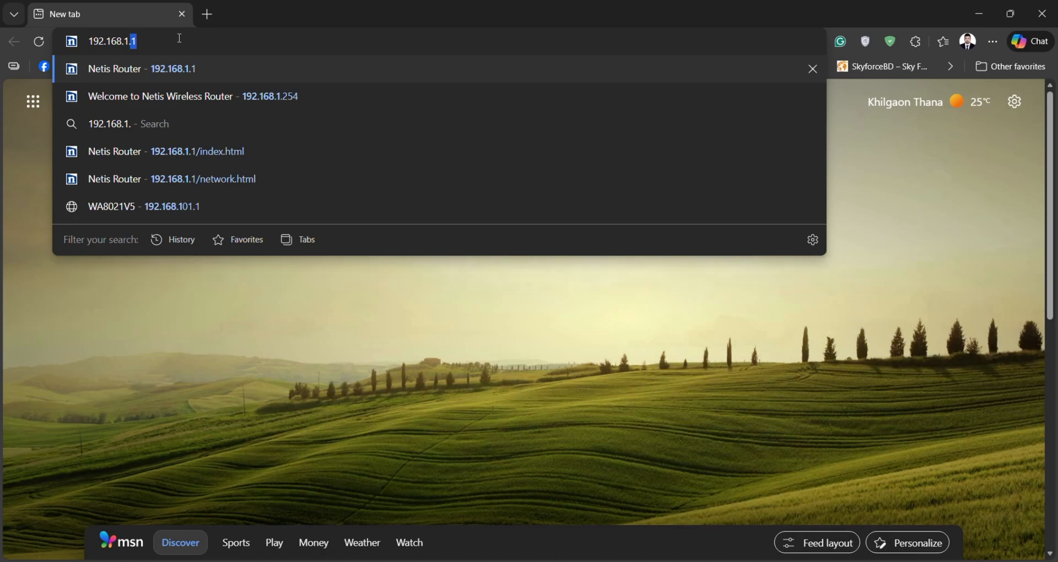
- Start the router's setup wizard at 192.168.1.1 and set the country code to Bangladesh
key("Return")
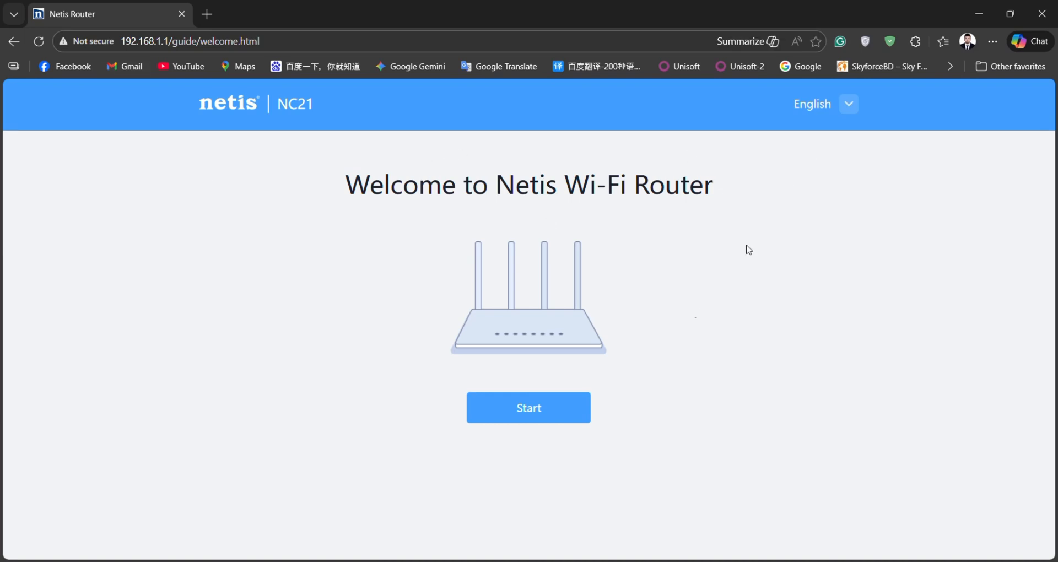
left_click(514, 410)
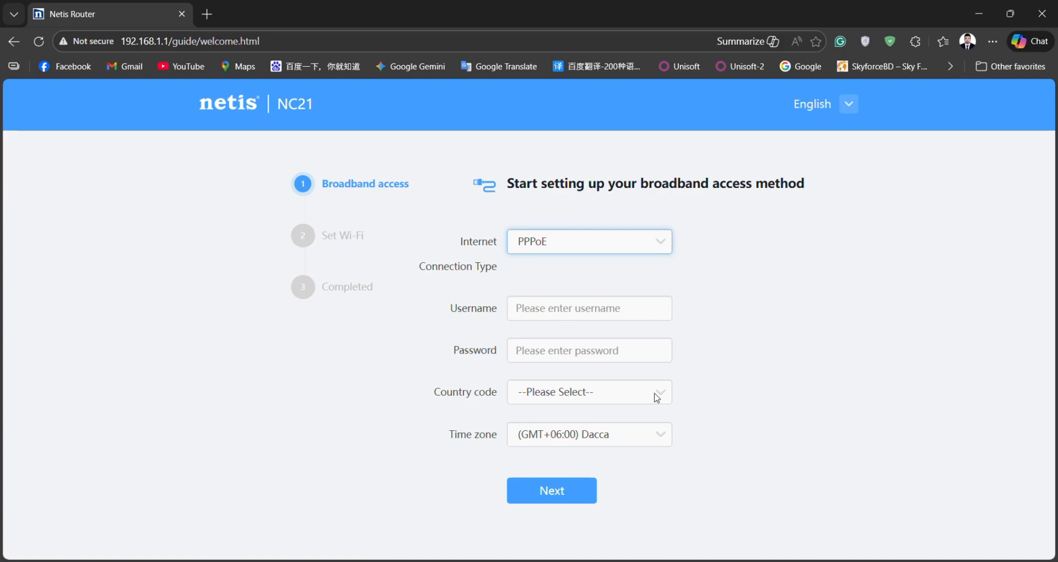
left_click(657, 397)
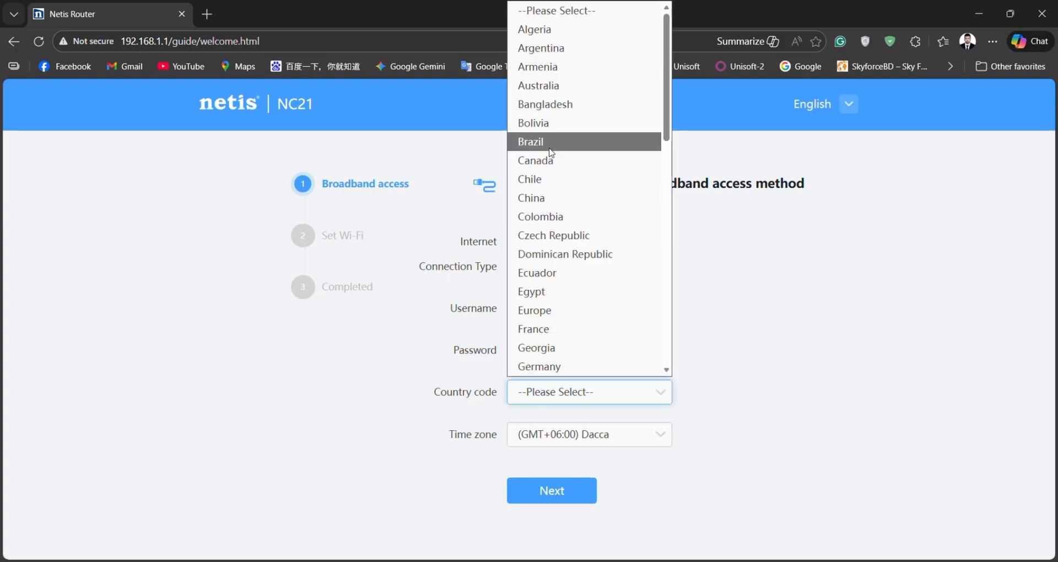
left_click(552, 106)
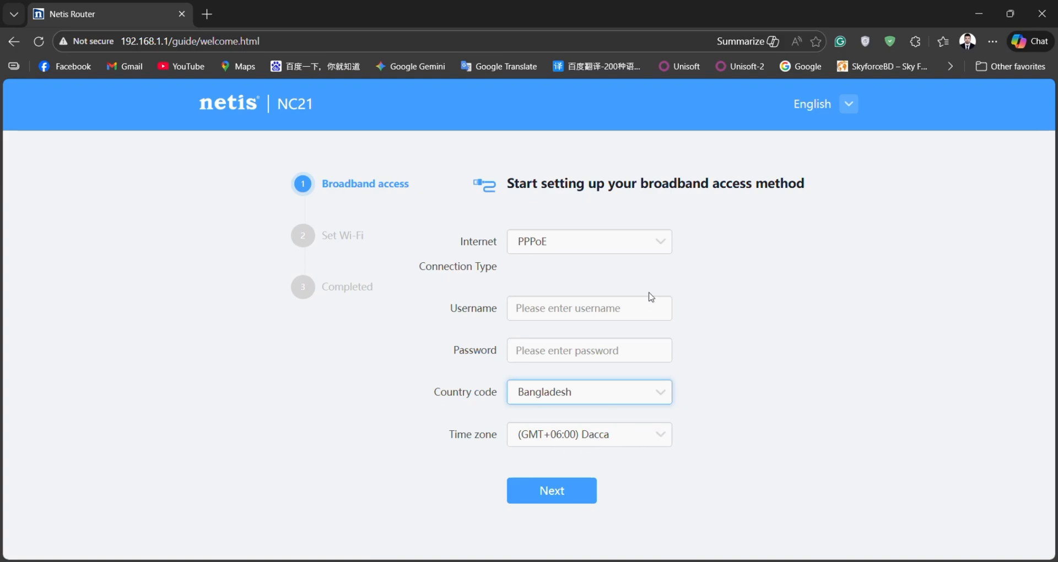
- Configure a Static IP connection with address 10.10.5.111, subnet mask 255.255.255.0, gateway 10.10.5.1 and primary DNS 8.8.8.8, and proceed to the Wi-Fi setup
left_click(661, 242)
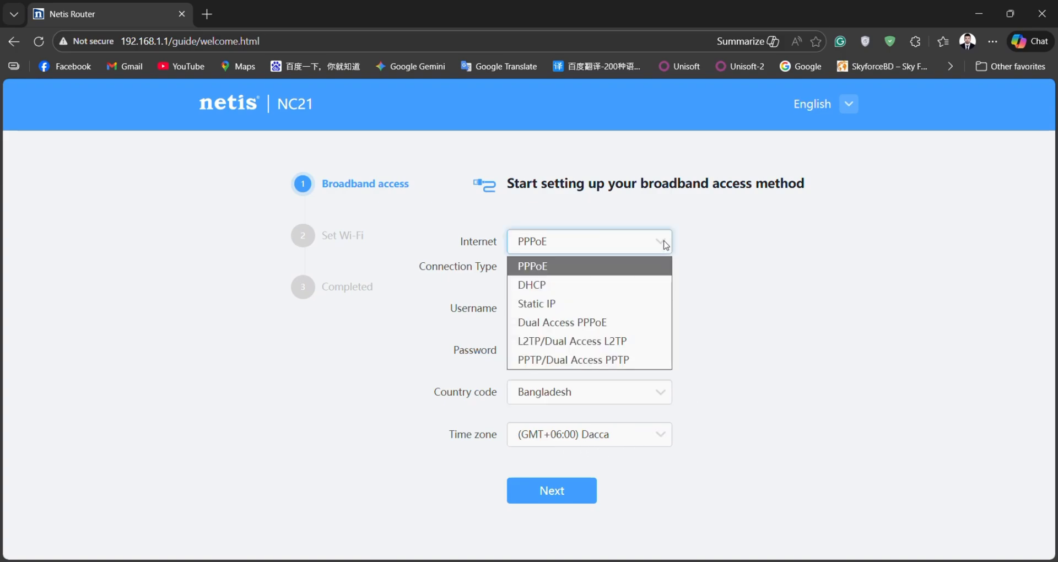
left_click(541, 304)
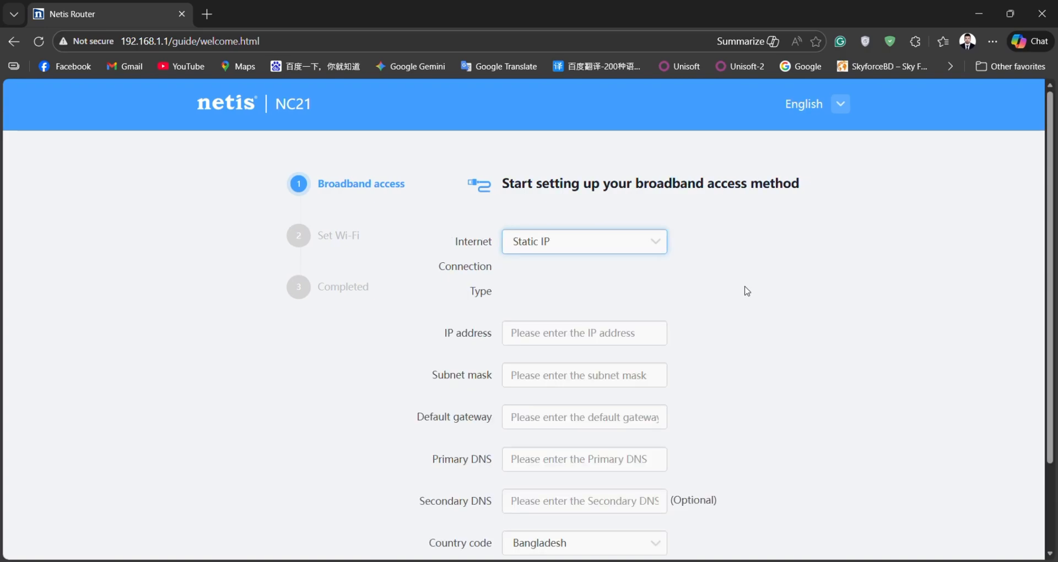
scroll(656, 289, "down", 1)
left_click(553, 258)
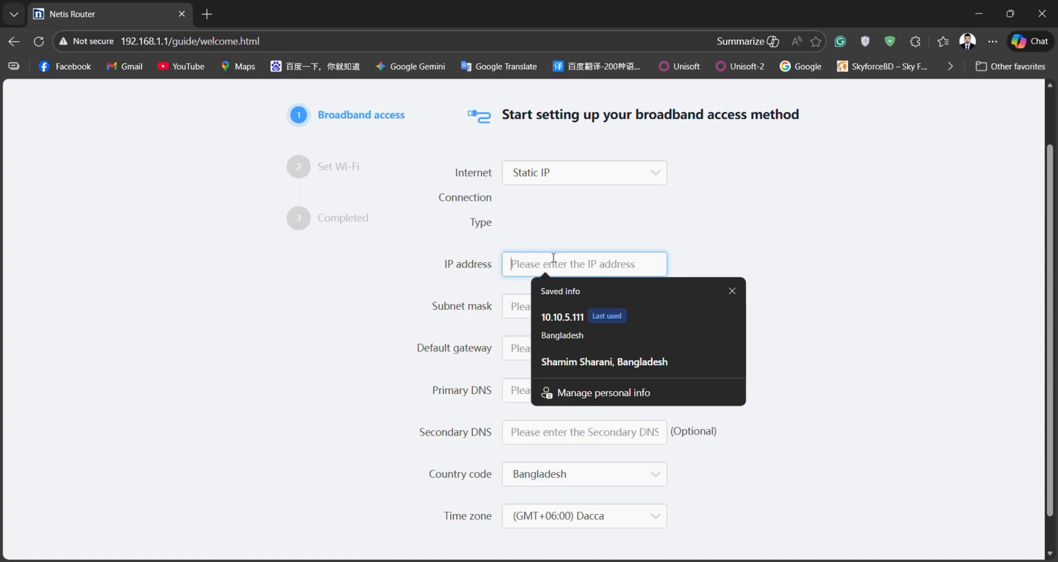
left_click(581, 307)
left_click(552, 306)
type("255.255.255.0")
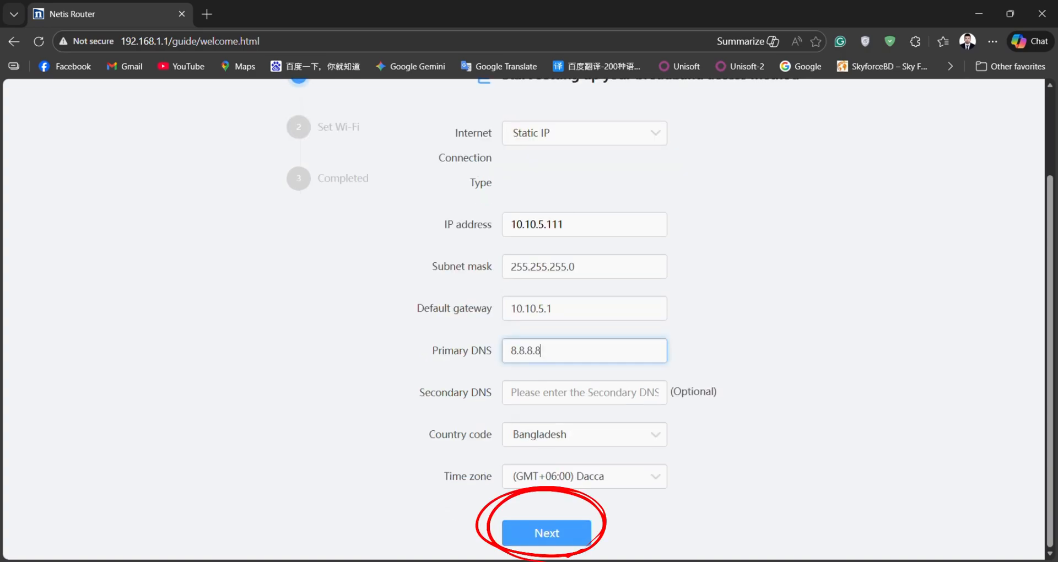
left_click(546, 530)
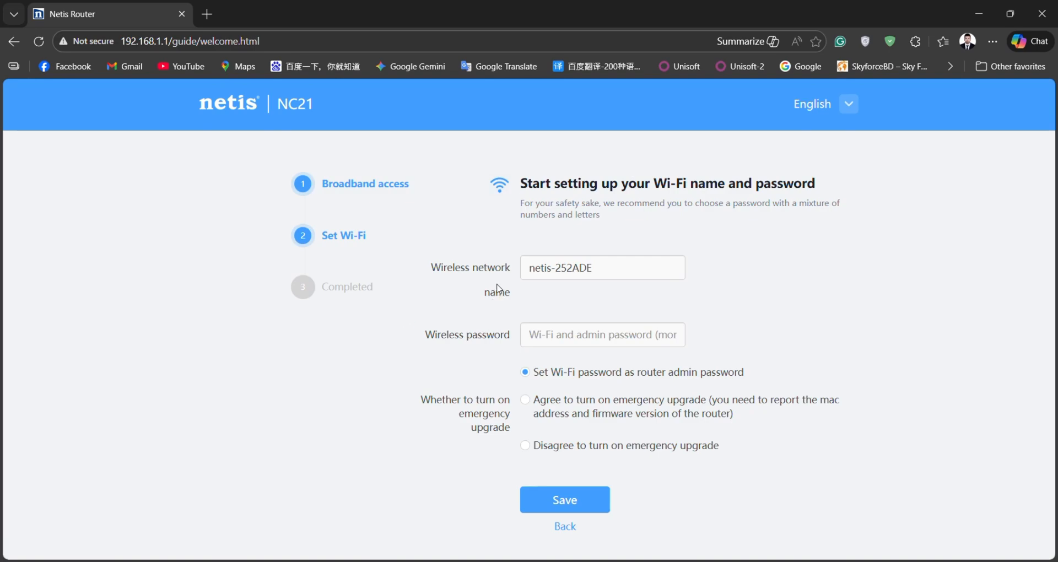
- Name the wireless network "My Netis NC21" and enter the wireless password
left_click_drag(593, 268, 508, 282)
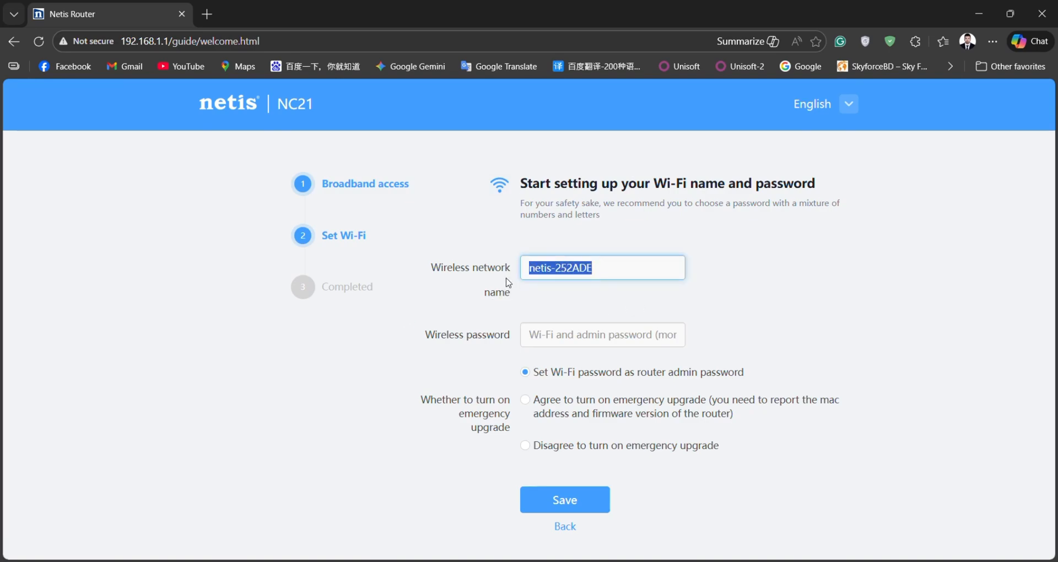
type("My Netis NC21")
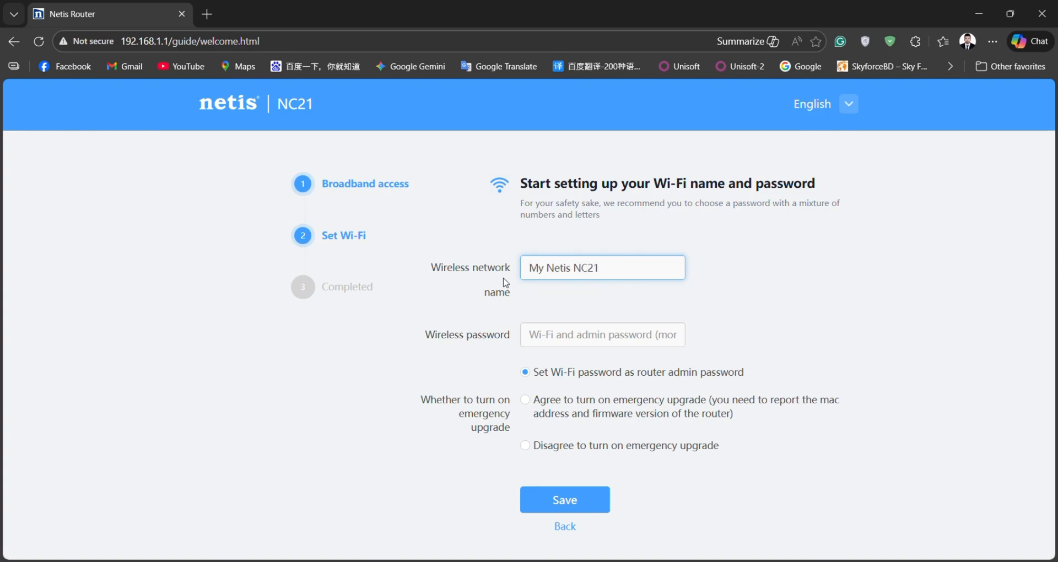
left_click(588, 338)
key("ctrl+v")
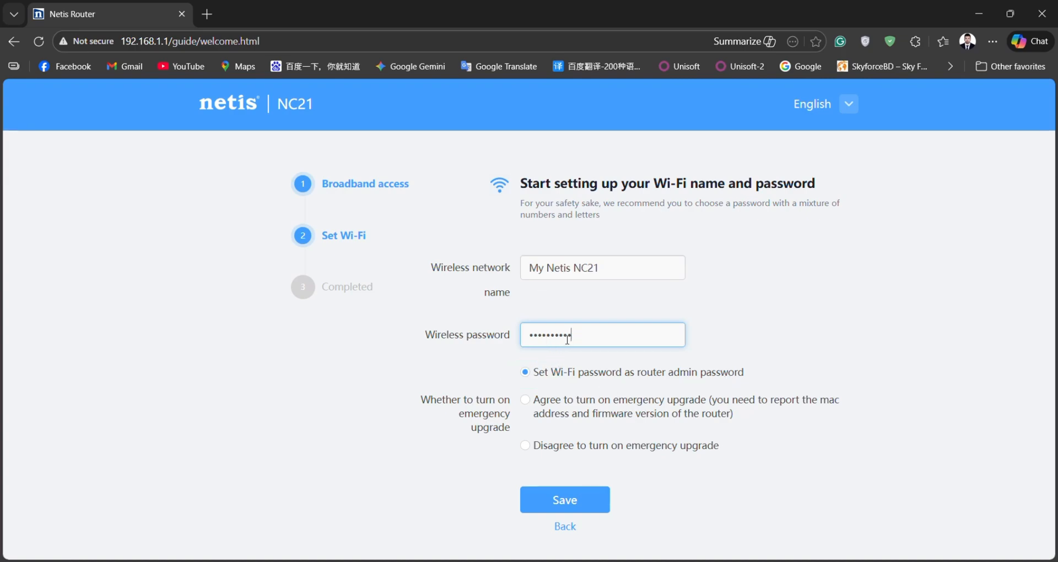
- Enter a separate router admin password instead of reusing the Wi-Fi one, and save the setup with emergency upgrade agreed to
left_click(525, 373)
scroll(366, 371, "down", 1)
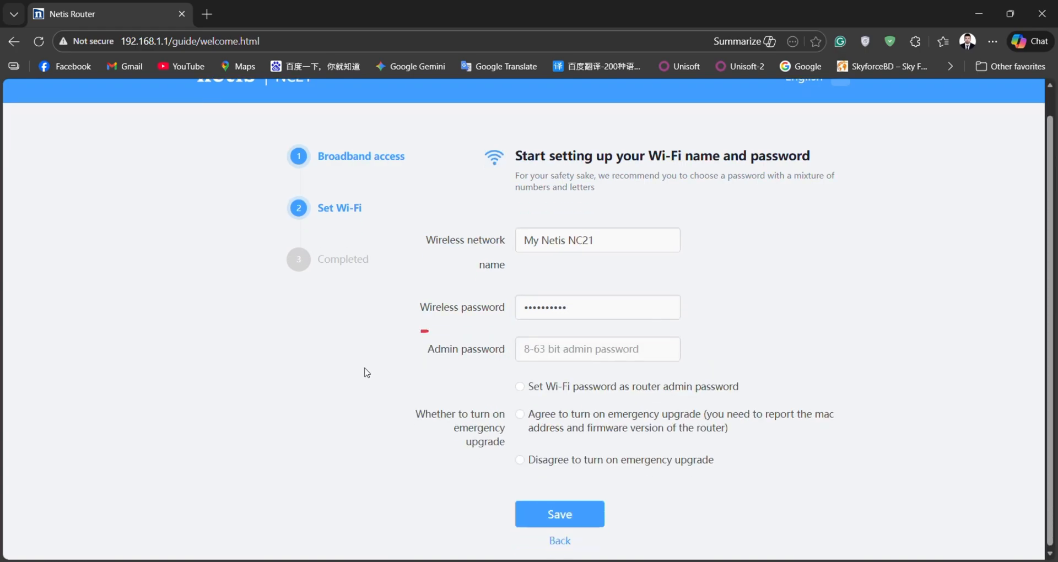
left_click(547, 347)
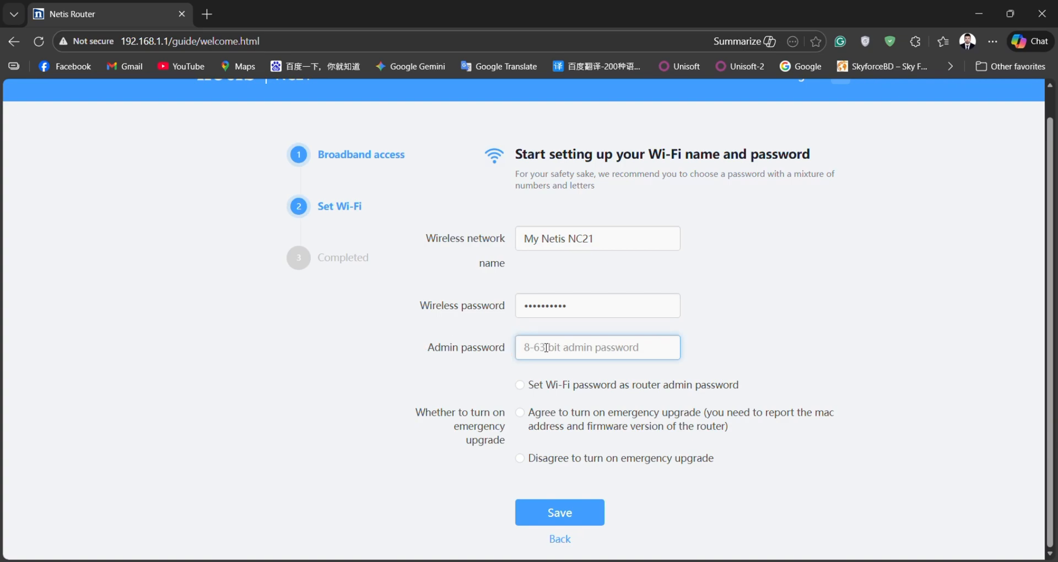
key("ctrl+v")
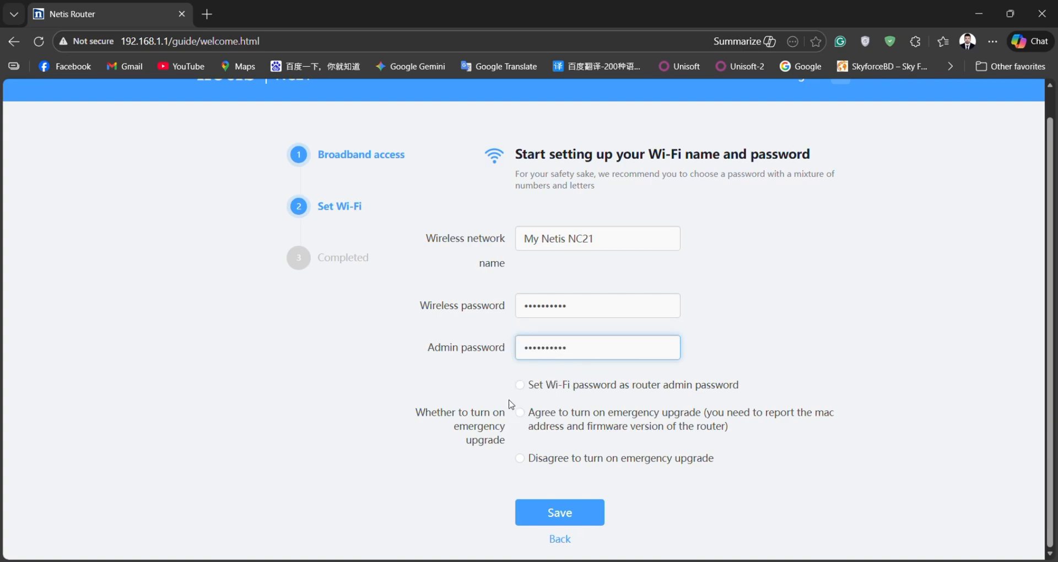
left_click(521, 417)
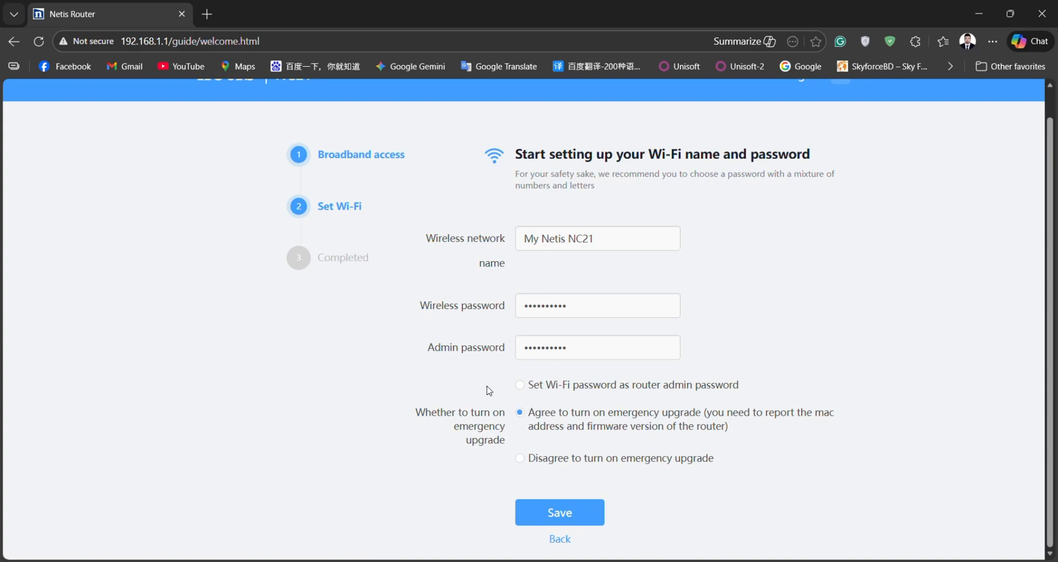
left_click(560, 513)
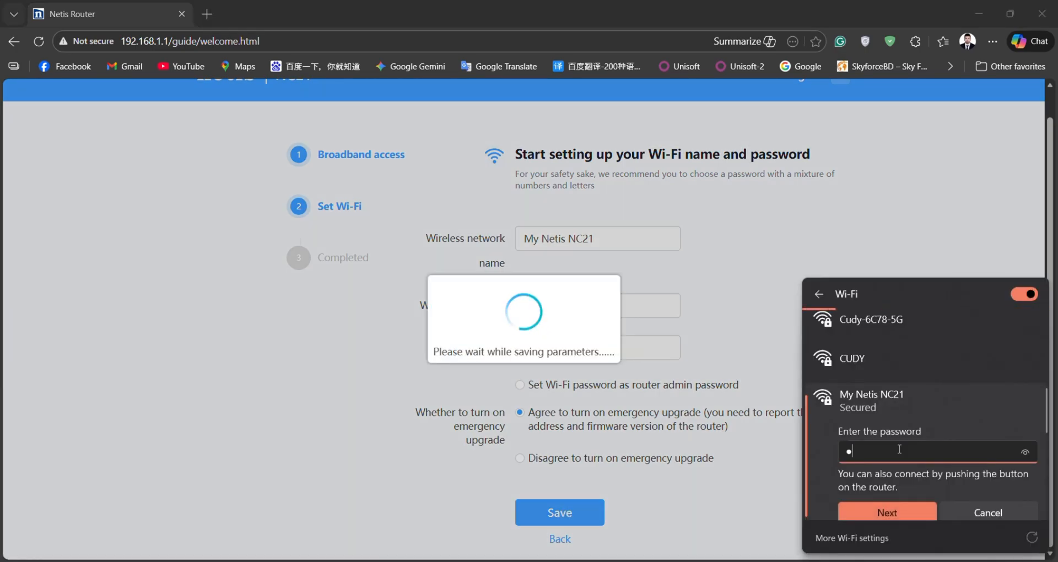
- Connect the computer to the My Netis NC21 Wi-Fi network using the wireless password
key("ctrl+v")
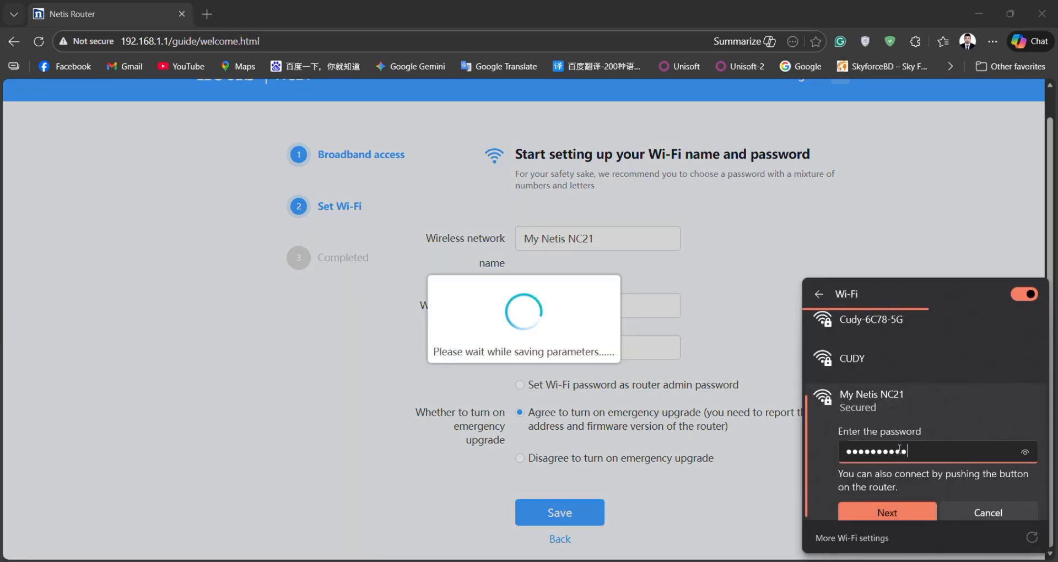
left_click(886, 513)
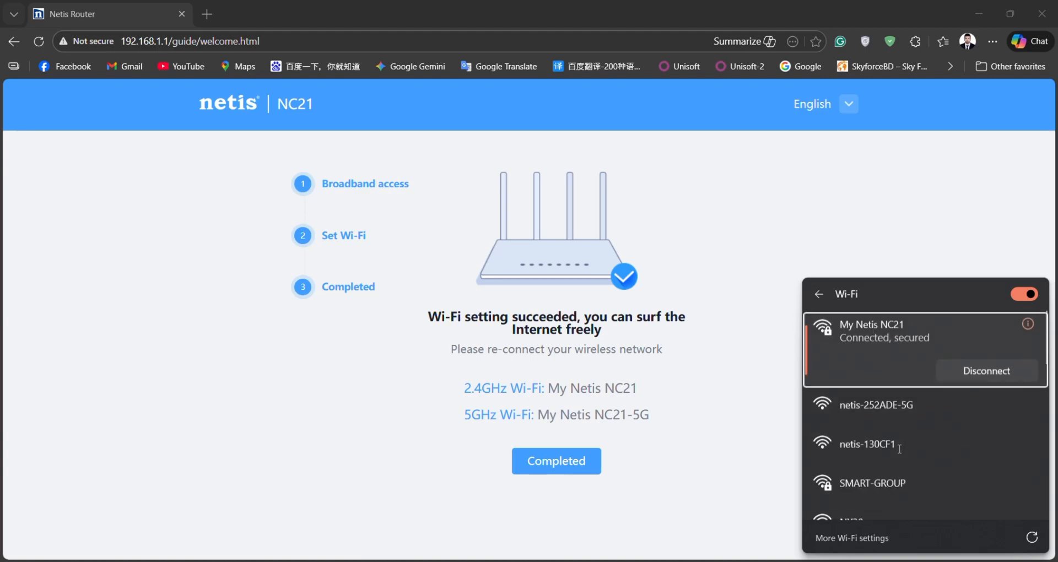
- Open the router's login page at 192.168.1.1 and log in with the admin password
left_click(322, 41)
type("192.168.1.1")
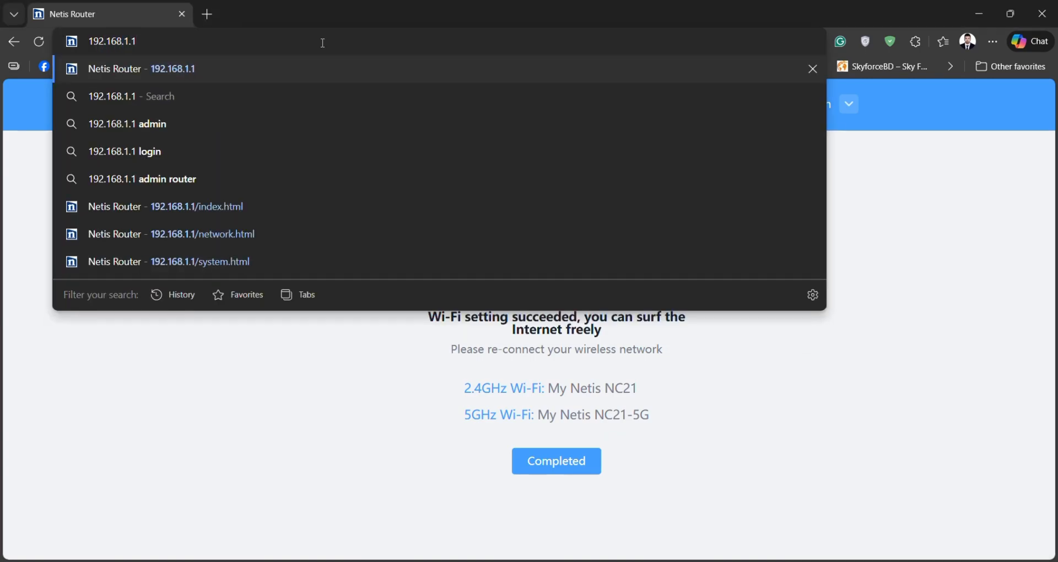
key("Return")
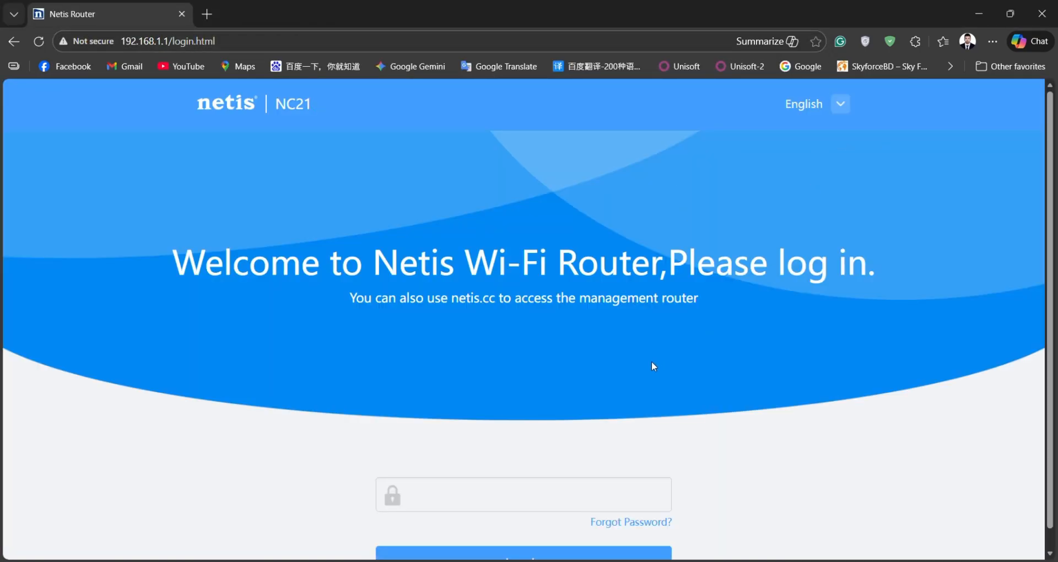
scroll(651, 361, "down", 1)
left_click(551, 477)
key("ctrl+v")
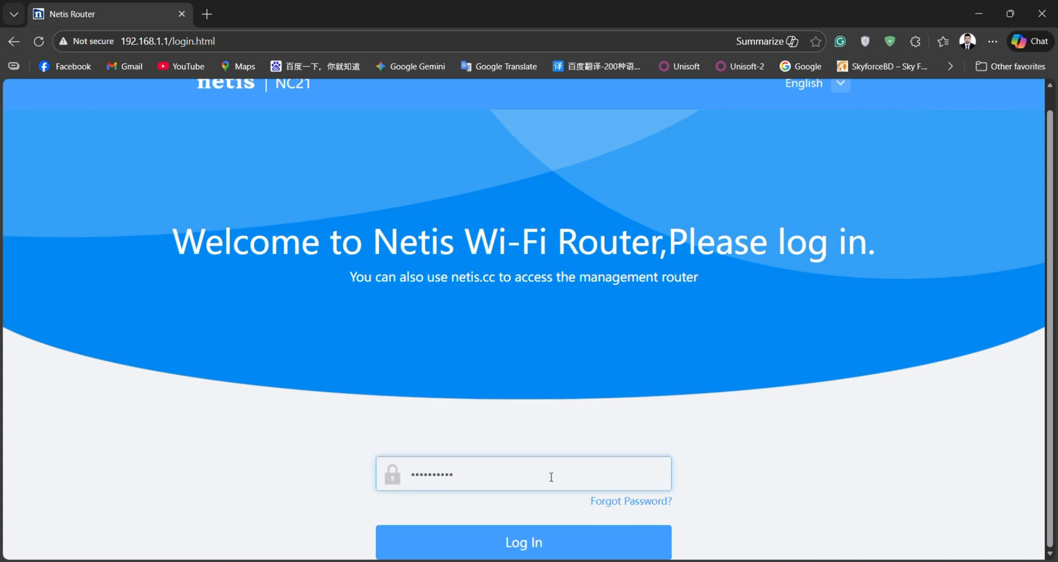
key("Return")
- Open the connected clients list and add "PC" to the end of the listed client's device name, saving the change
scroll(175, 309, "down", 2)
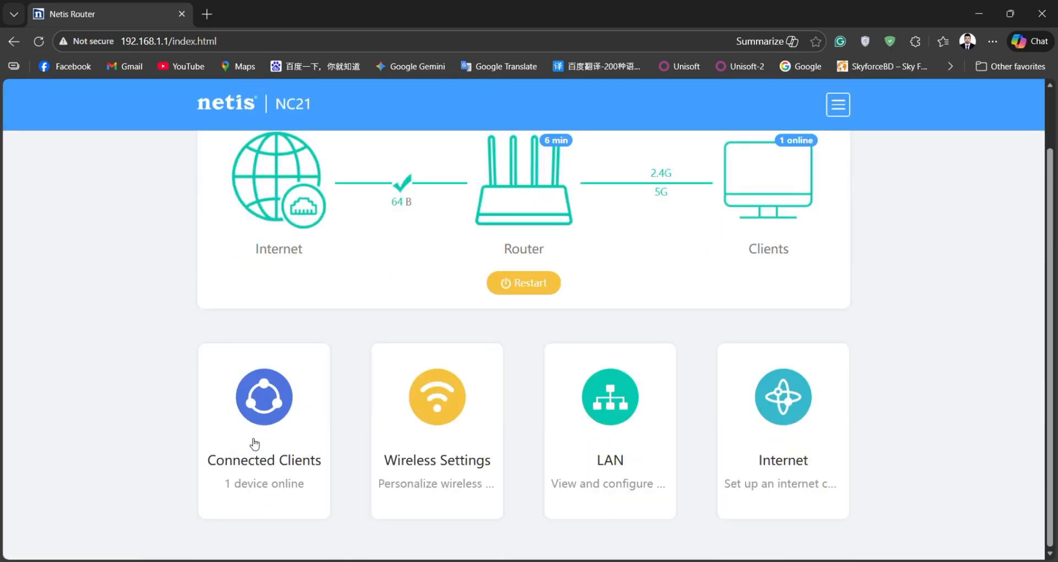
left_click(254, 440)
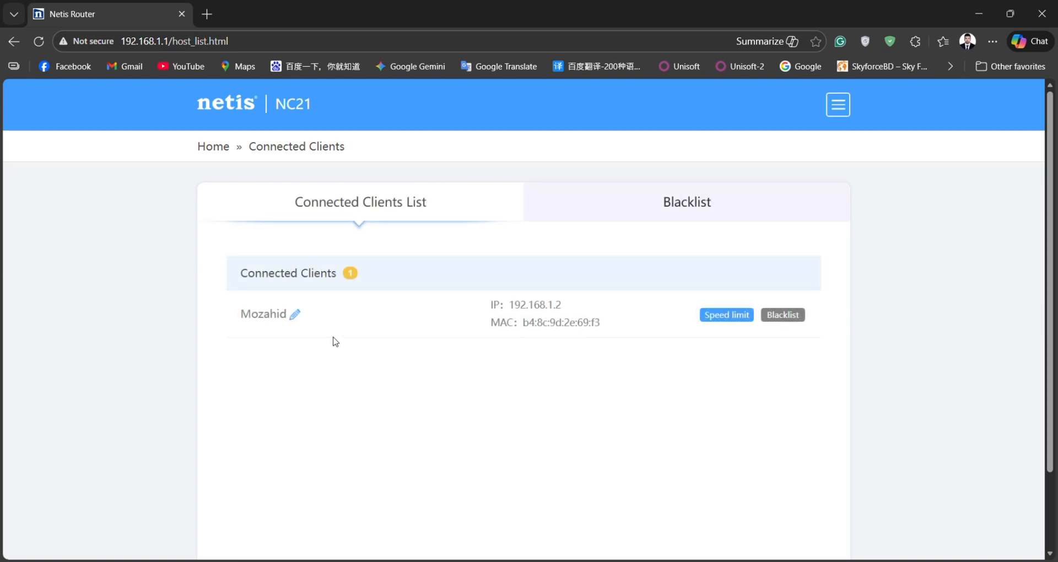
left_click(296, 314)
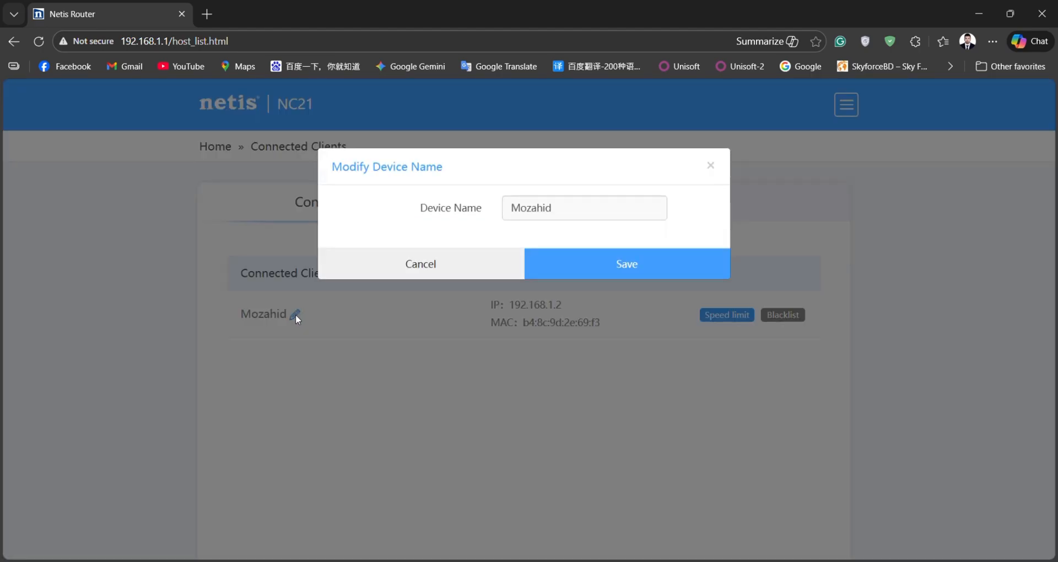
left_click(585, 219)
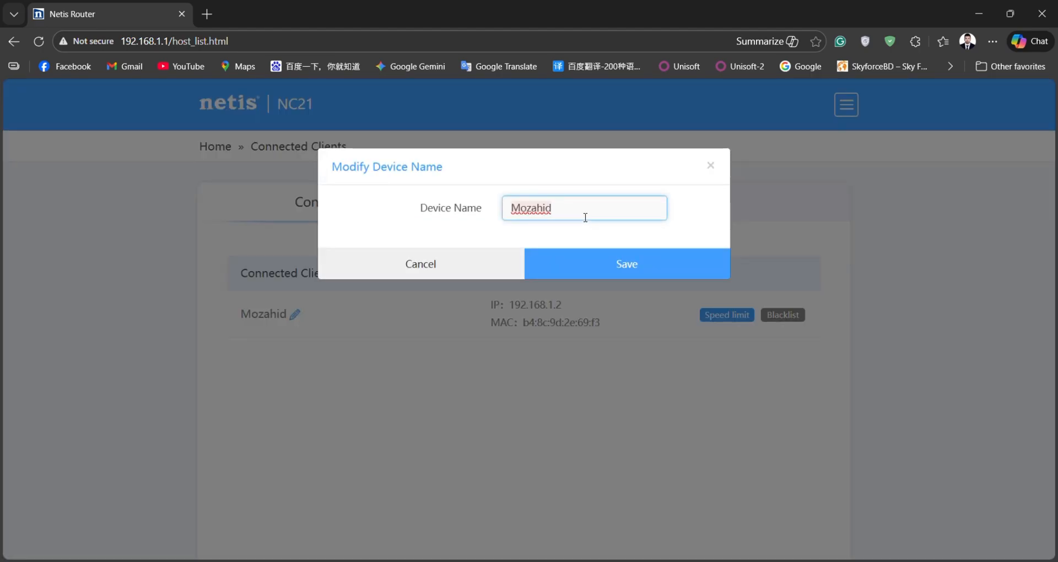
type("PC")
left_click(614, 271)
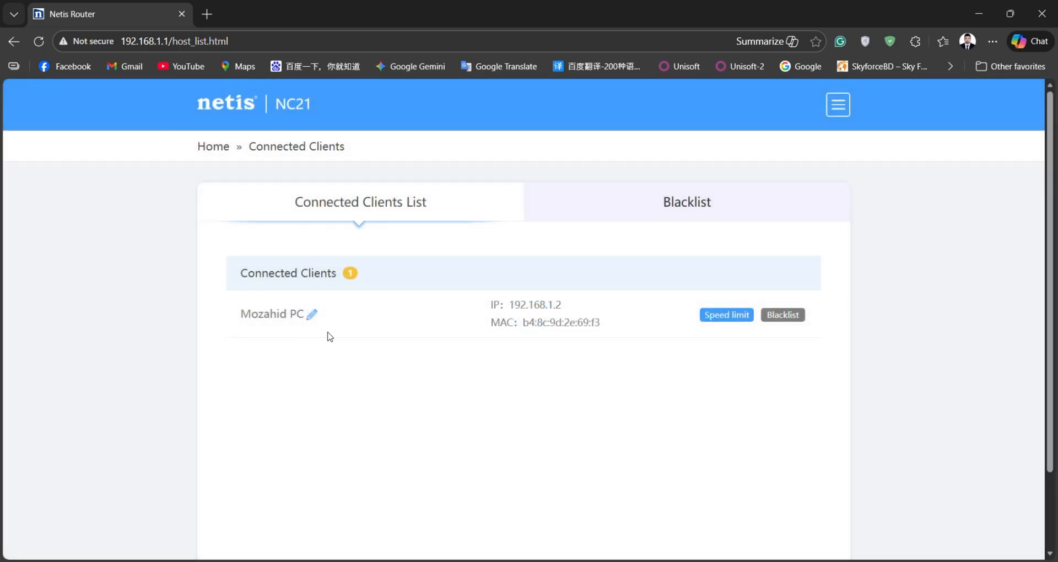
- View the blacklist for connected clients and return to the router's home page
left_click(686, 205)
left_click(211, 147)
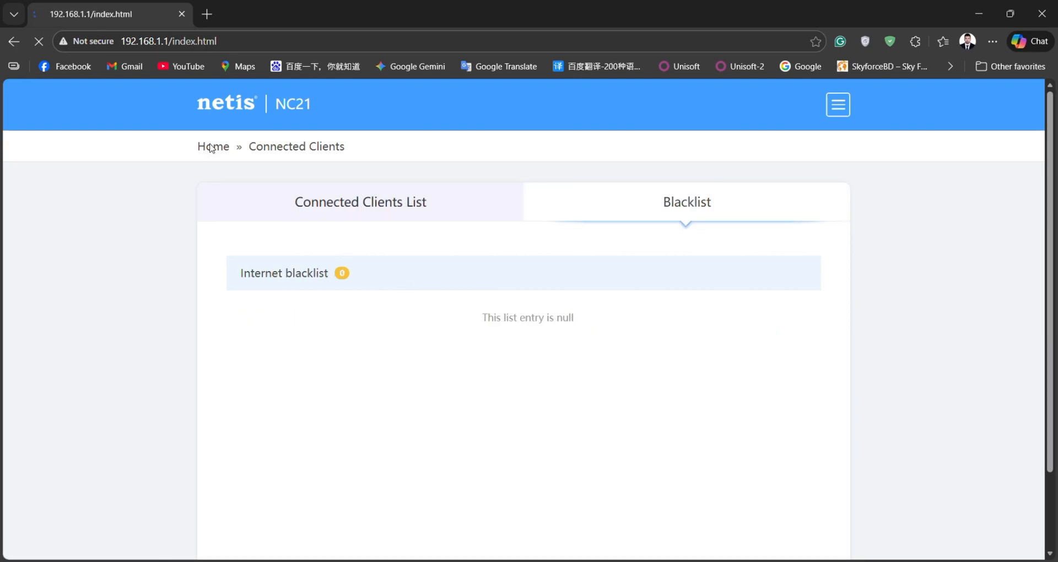
- Open the wireless settings and review the dual-band integration, 2.4GHz and 5GHz network options
scroll(188, 352, "down", 1)
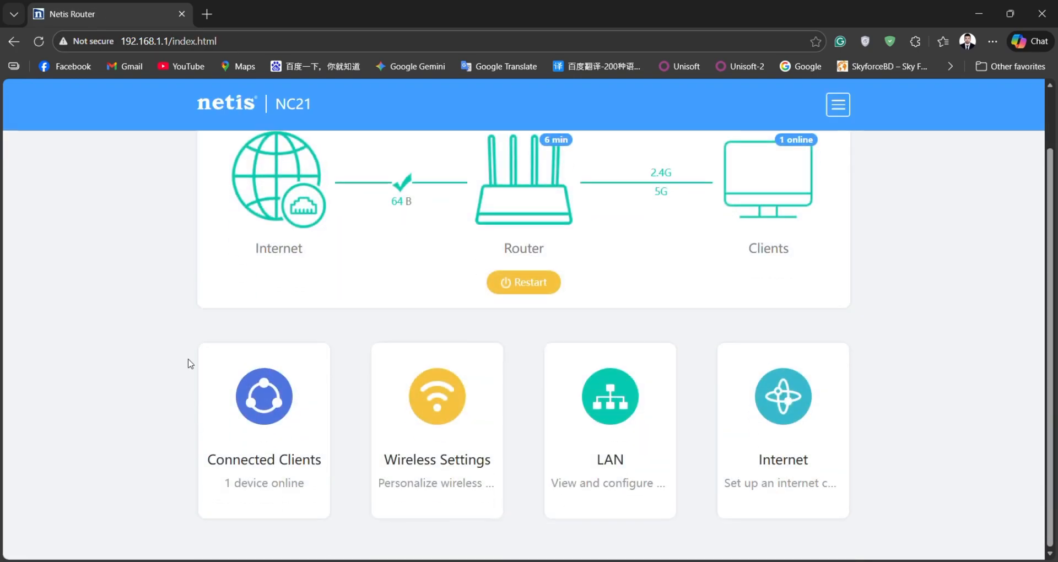
left_click(477, 455)
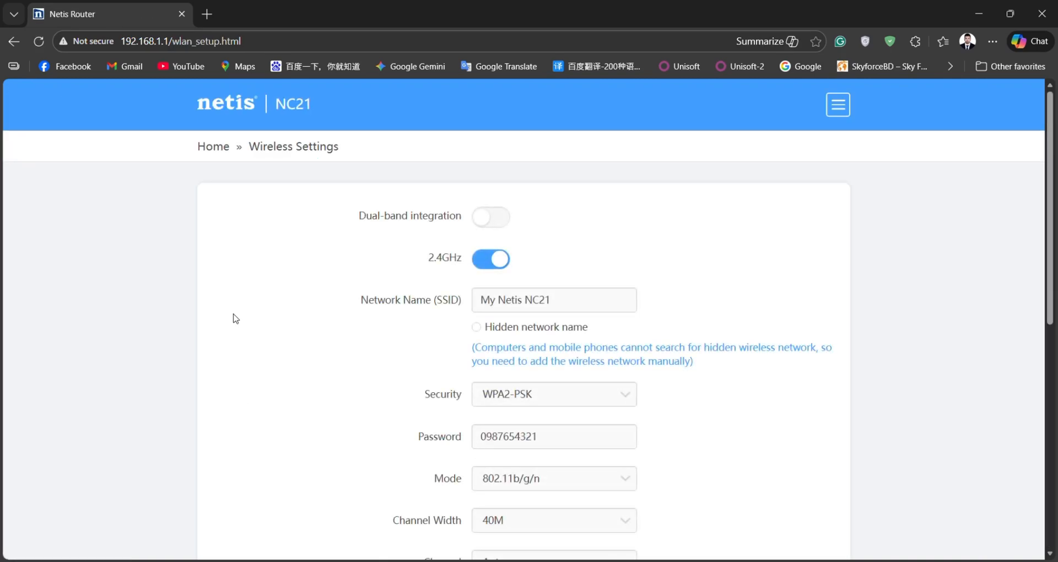
left_click_drag(331, 190, 533, 217)
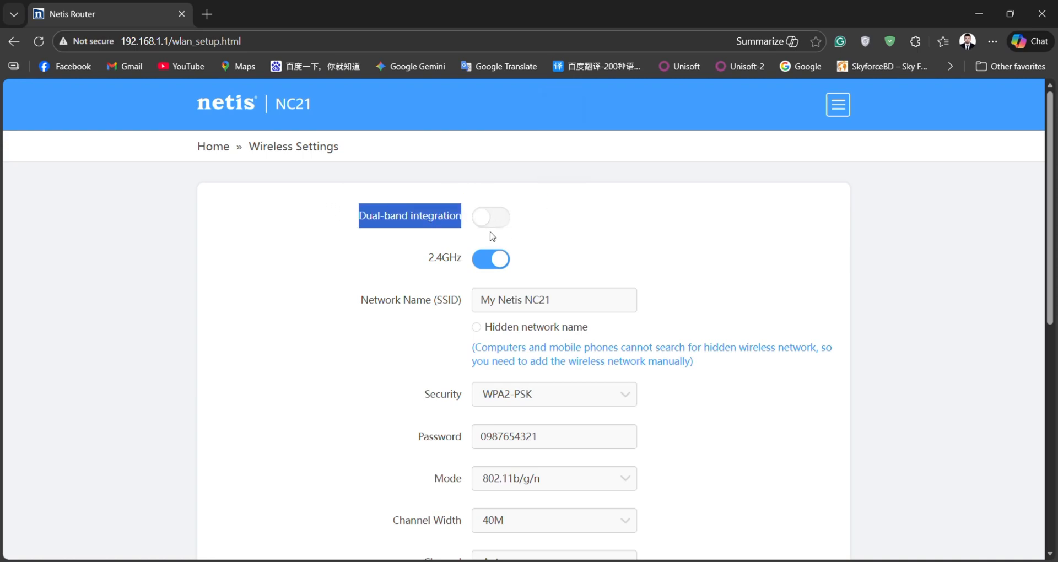
left_click(602, 224)
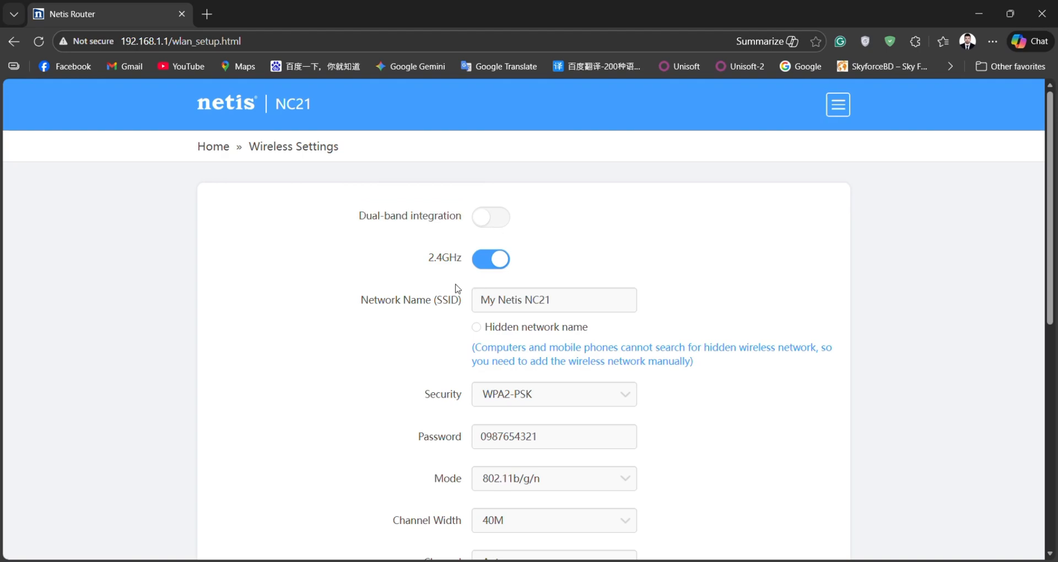
scroll(441, 293, "down", 1)
scroll(392, 300, "down", 5)
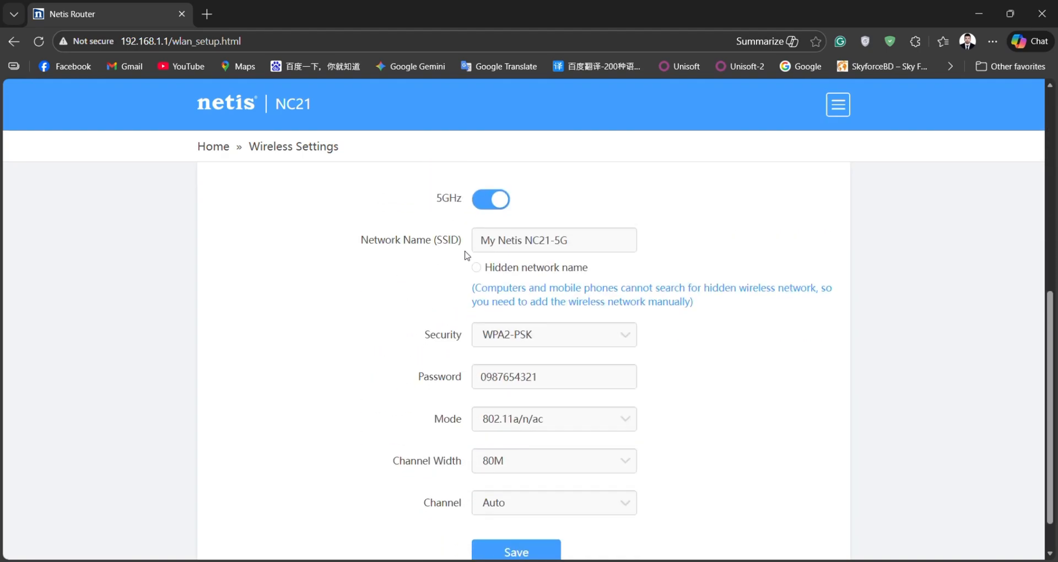
scroll(388, 331, "down", 1)
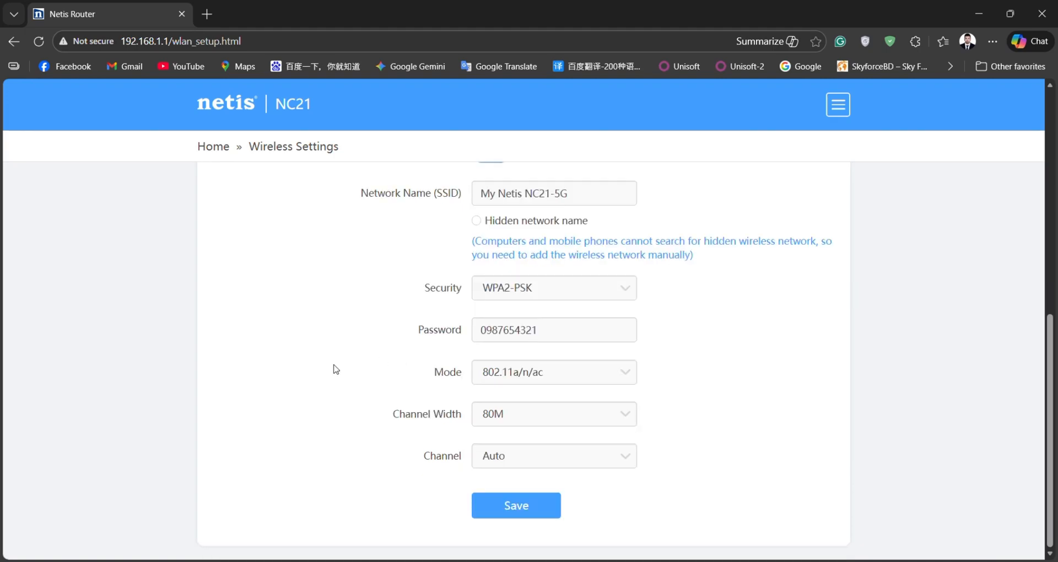
scroll(337, 370, "up", 7)
scroll(336, 366, "down", 2)
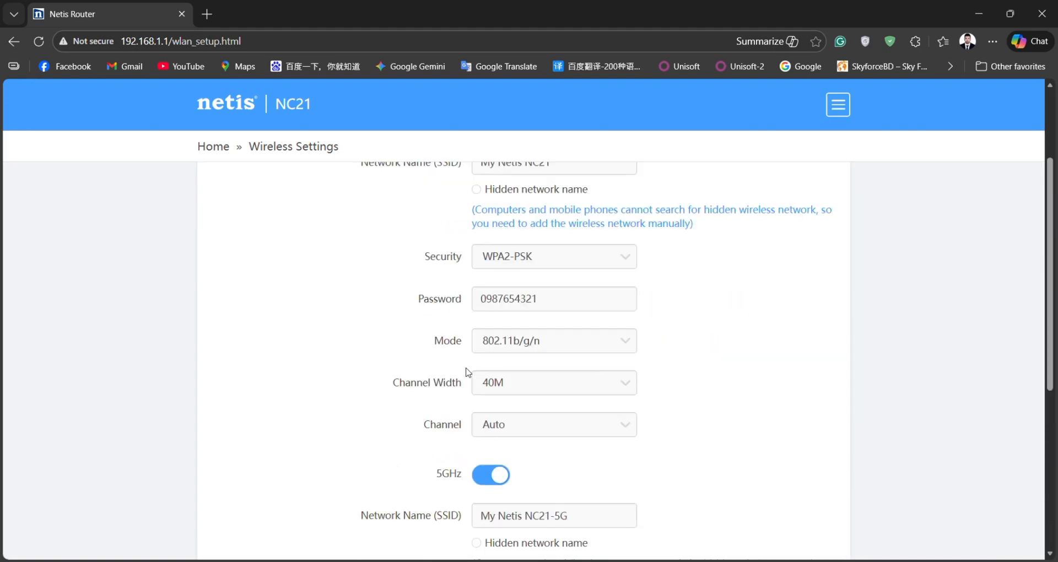
- Review the channel choices for the 2.4GHz network and the 5GHz network in the wireless settings
left_click(608, 434)
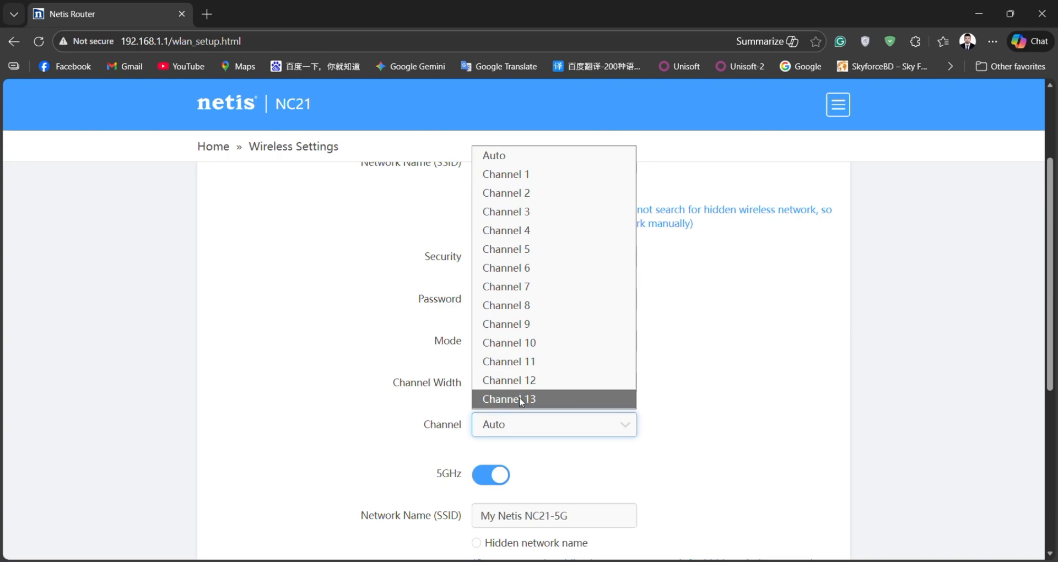
left_click(370, 404)
scroll(369, 404, "down", 5)
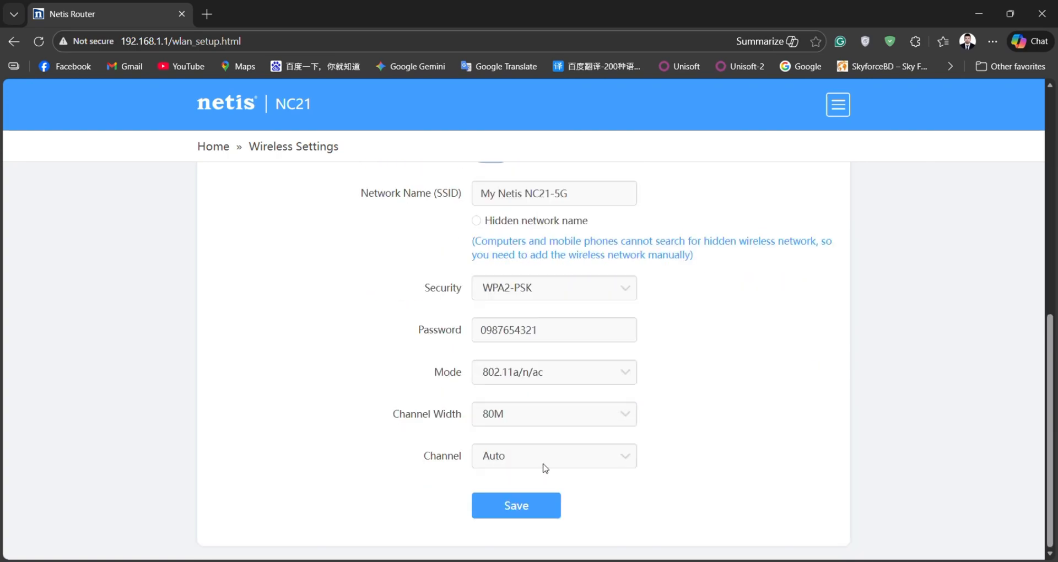
left_click(545, 468)
left_click(334, 425)
- Leave the wireless settings and open the EasyMesh page among the router's network functions
left_click(214, 146)
left_click(839, 105)
left_click(252, 199)
left_click(588, 258)
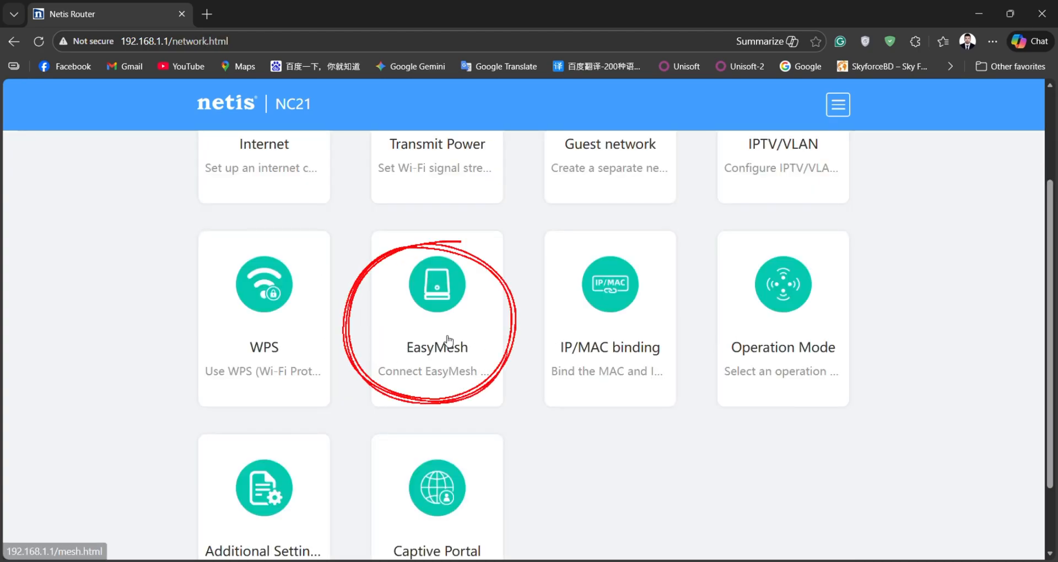
left_click(449, 339)
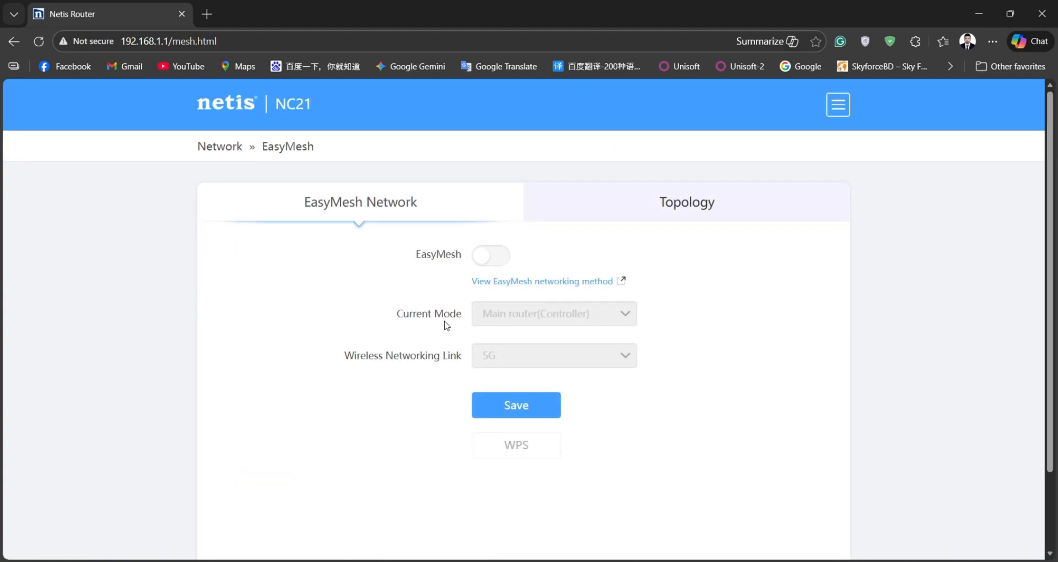
- Switch EasyMesh on with Main router(Controller) as the current mode, and view the wireless networking link options
left_click(502, 258)
left_click(634, 316)
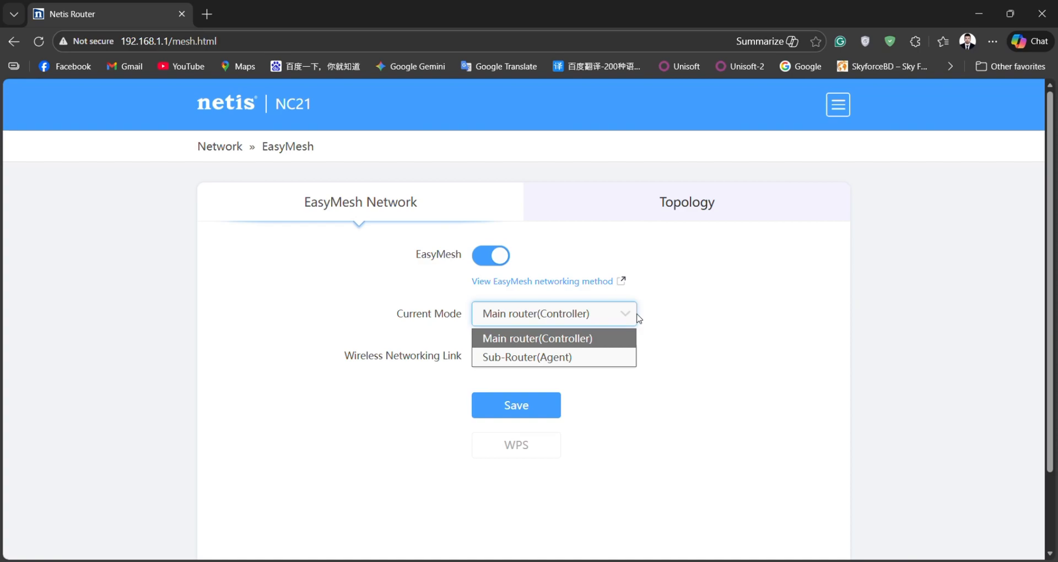
left_click(514, 338)
left_click(633, 356)
left_click(717, 346)
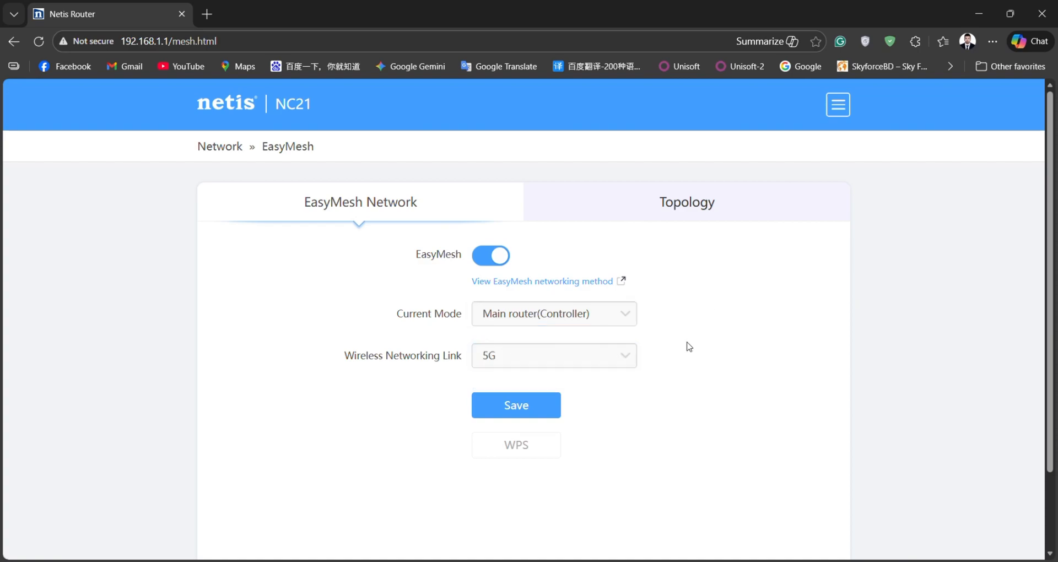
- Open the Operation Mode settings, view the available router modes and return to the network functions
left_click(783, 242)
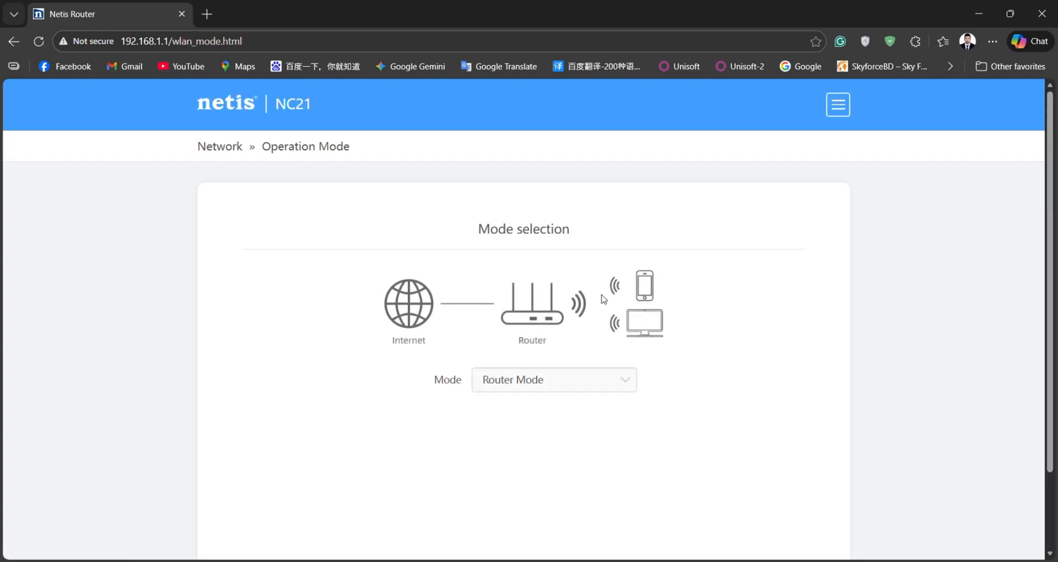
left_click(628, 376)
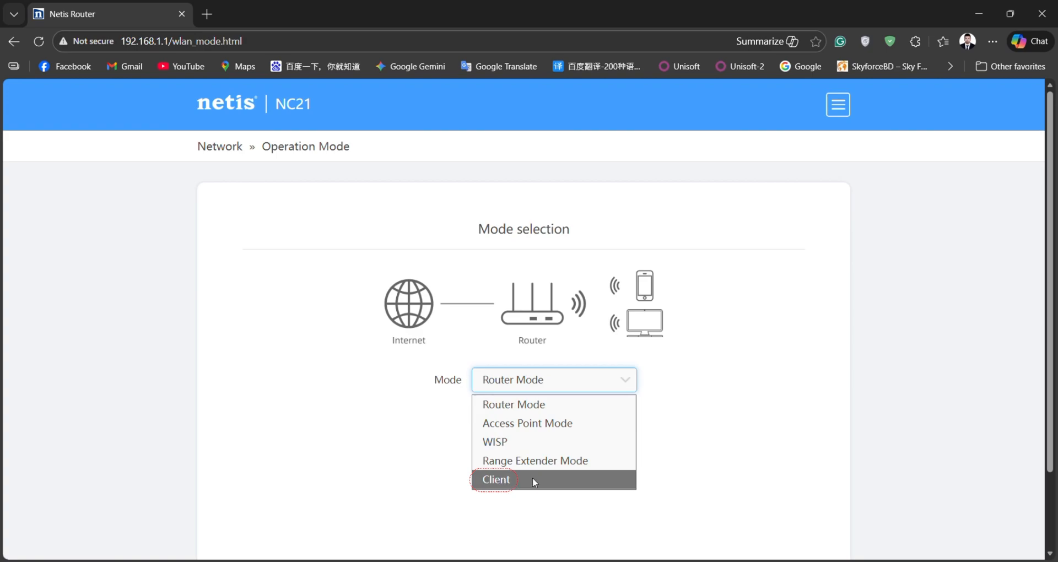
left_click(449, 253)
left_click(220, 146)
- Open MAC address filtering under Parental Control and try the Whitelist option before choosing Blacklist again
left_click(262, 240)
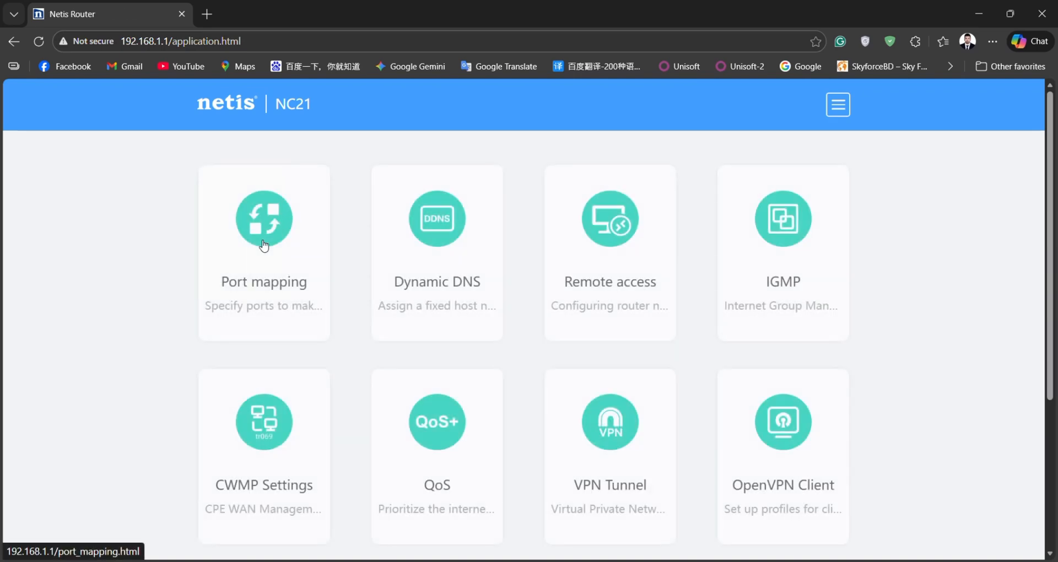
scroll(418, 441, "down", 3)
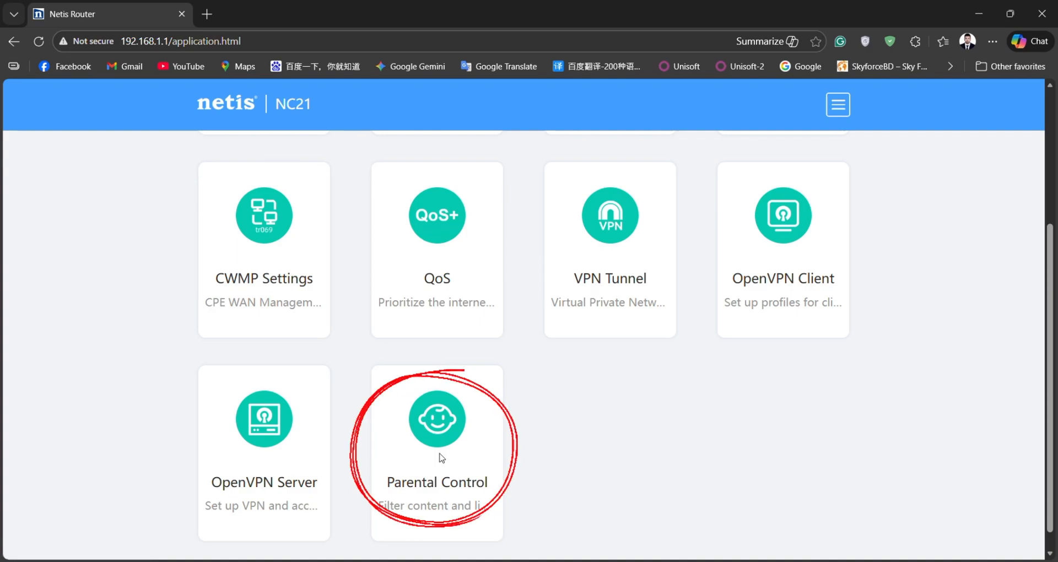
left_click(442, 458)
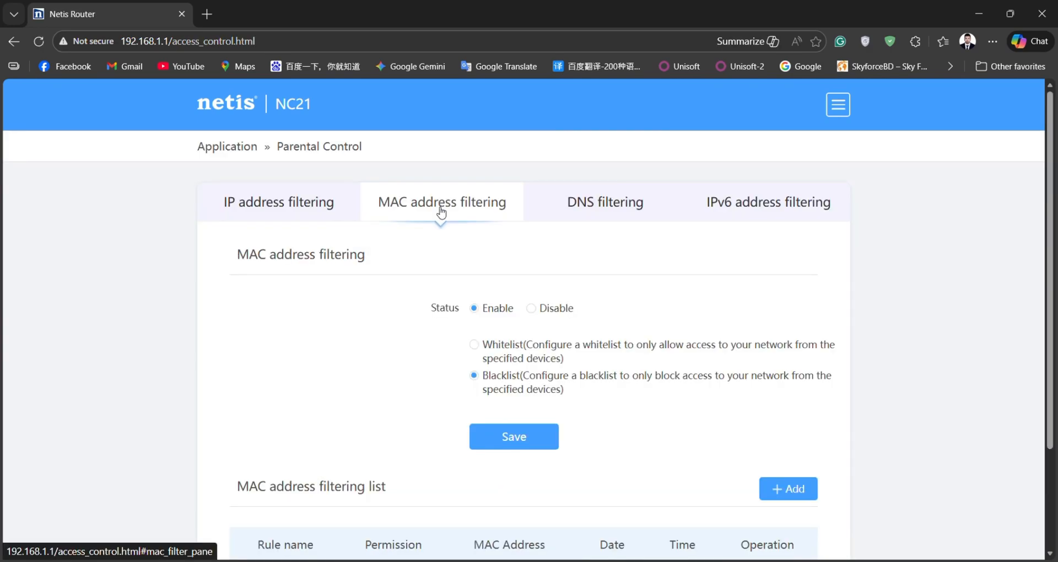
scroll(253, 356, "down", 2)
scroll(255, 356, "up", 3)
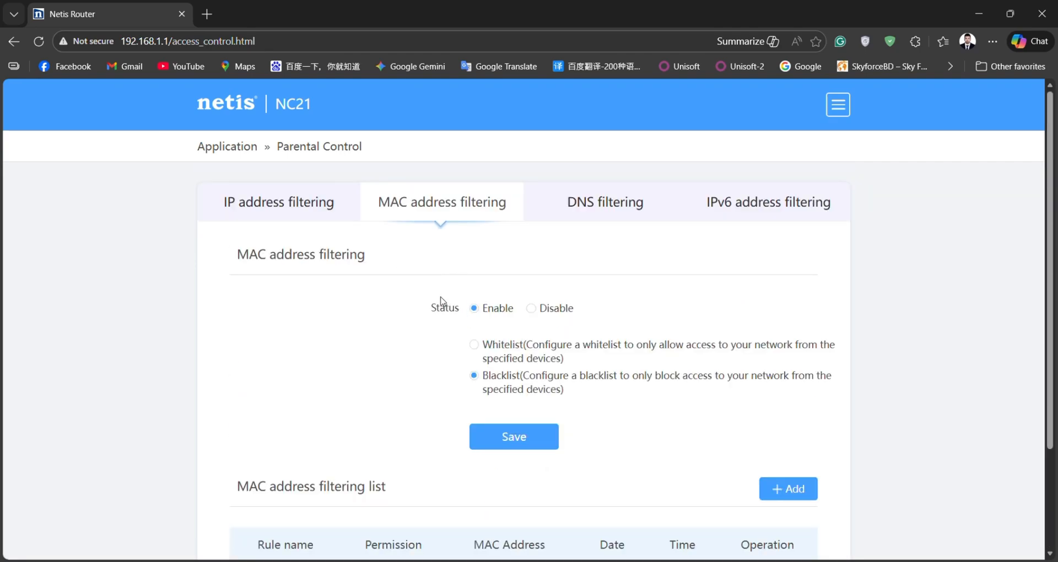
left_click(477, 347)
left_click(475, 376)
- Start a new MAC address filtering rule and look through its rule name, permission and source MAC address options
left_click(790, 492)
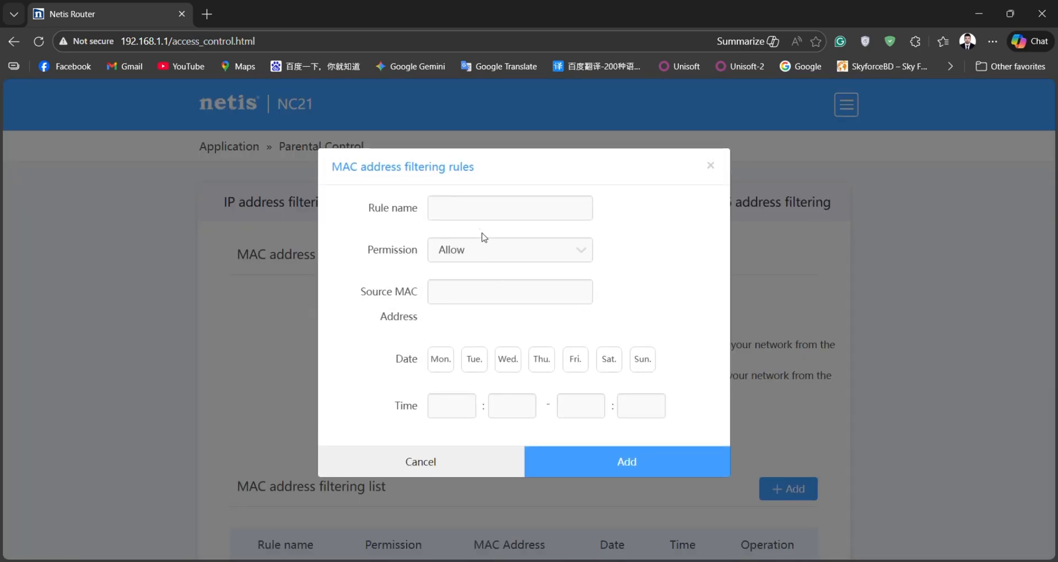
left_click(478, 210)
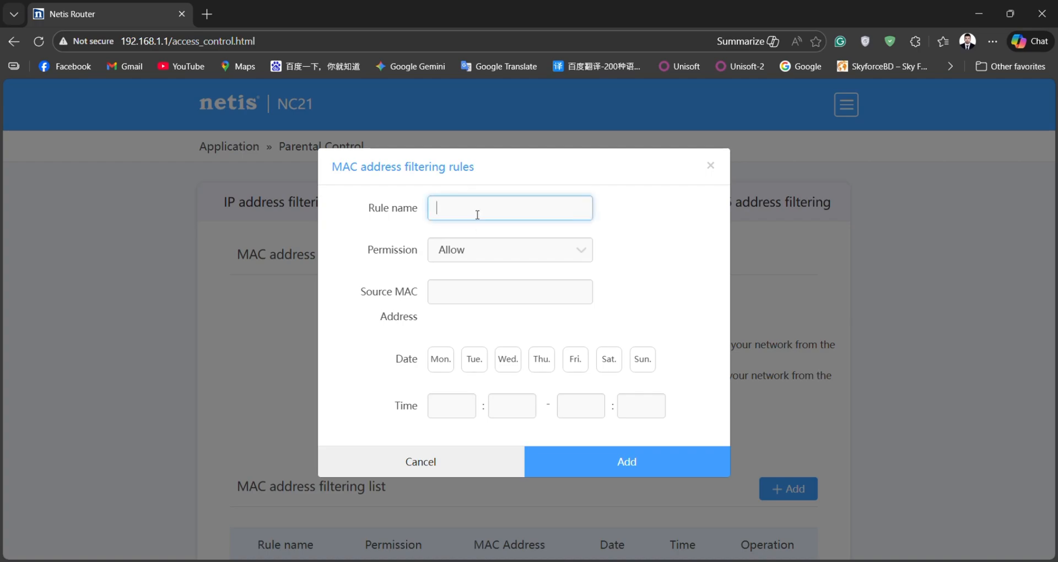
left_click(506, 256)
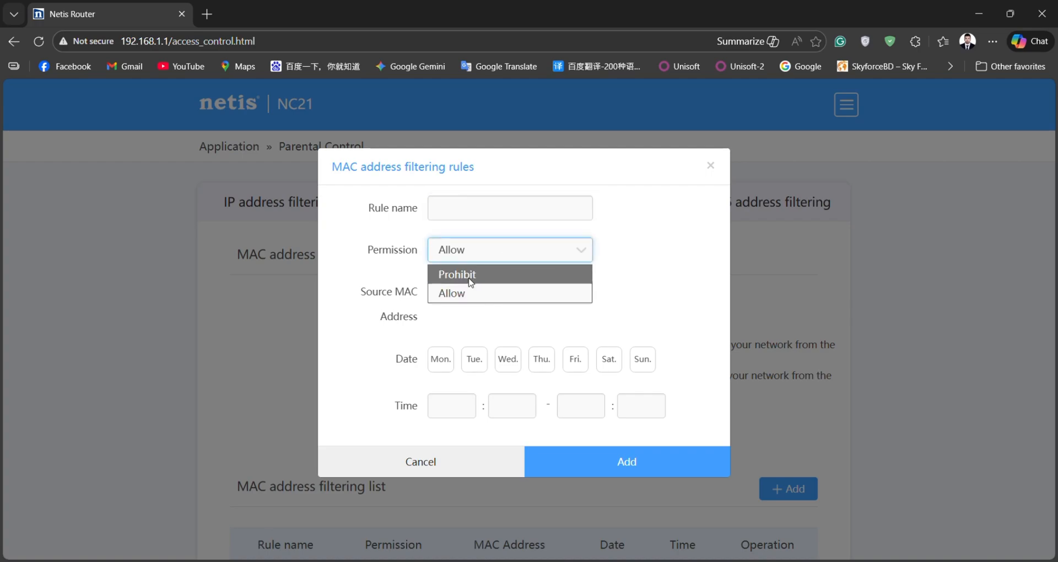
left_click(656, 270)
left_click(514, 293)
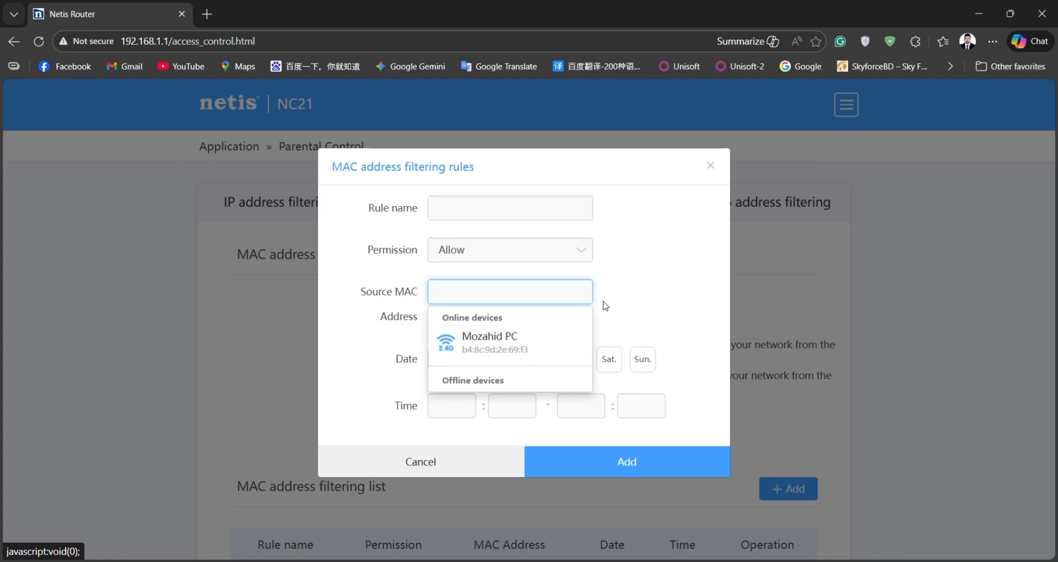
left_click(678, 279)
- Select every day from Monday to Sunday for the MAC filtering rule, and close it without adding the rule
left_click(441, 365)
left_click(471, 366)
left_click(505, 364)
left_click(541, 364)
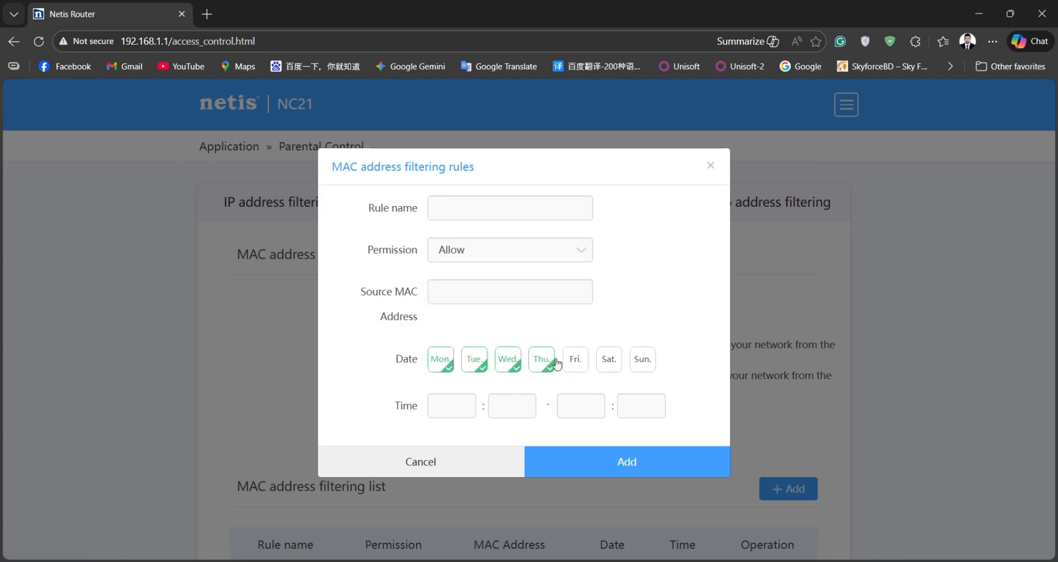
left_click(575, 365)
left_click(610, 363)
left_click(642, 363)
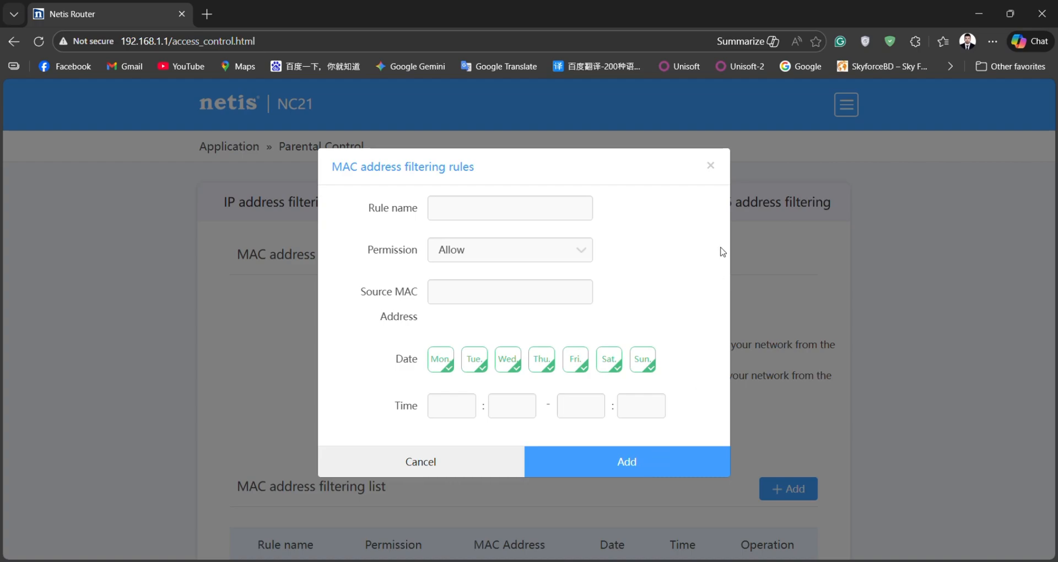
left_click(711, 166)
- Open Schedule Setting, start a new plan of type Timer Off Wi-Fi and view its start time fields
left_click(846, 105)
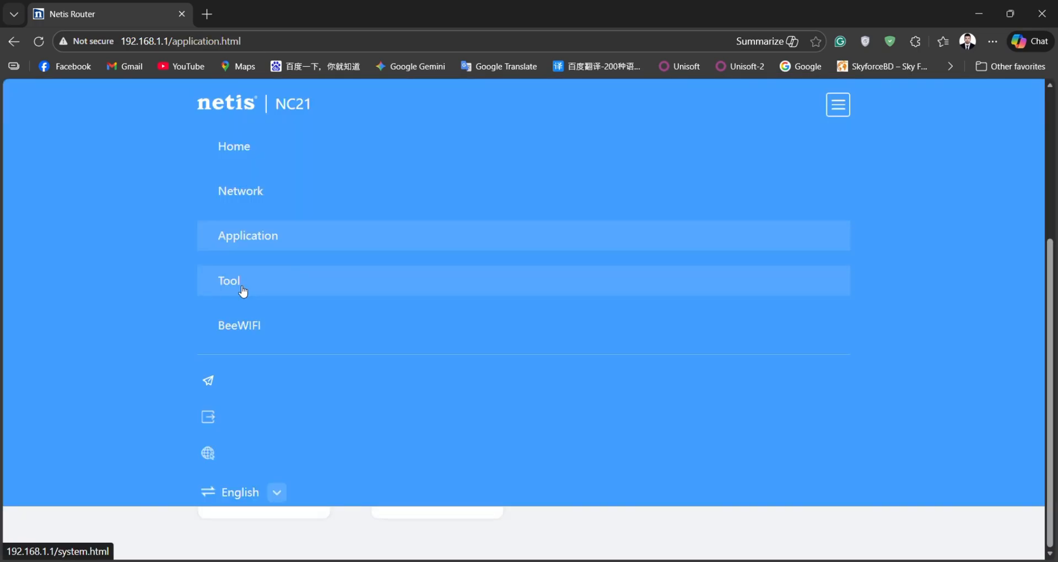
left_click(243, 292)
left_click(590, 274)
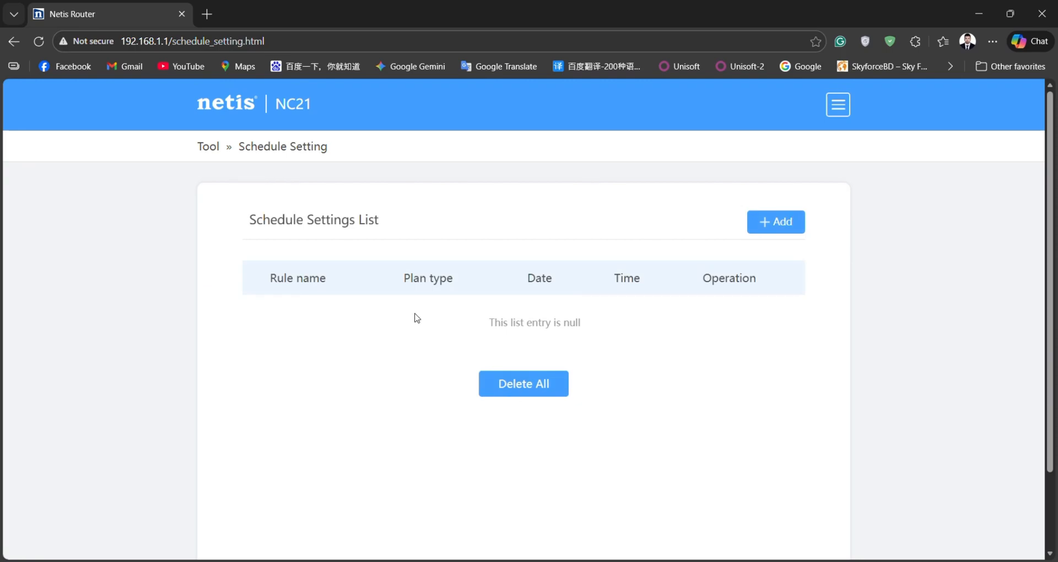
left_click(771, 224)
left_click(486, 216)
left_click(485, 253)
left_click(489, 292)
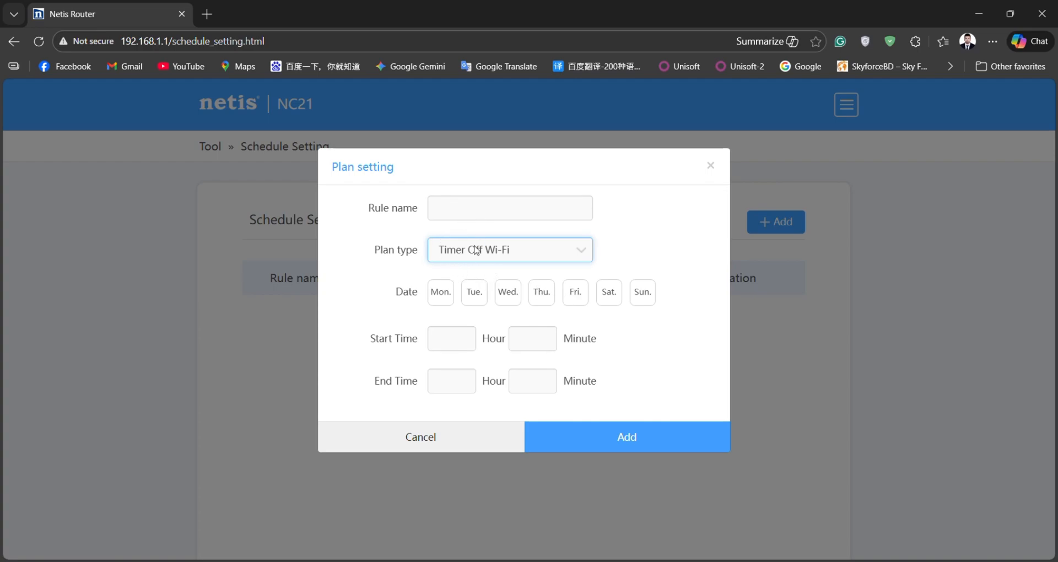
left_click(442, 335)
left_click(531, 336)
- Change the new schedule's plan type to Restart and view its hour and minute fields without adding it
left_click(587, 247)
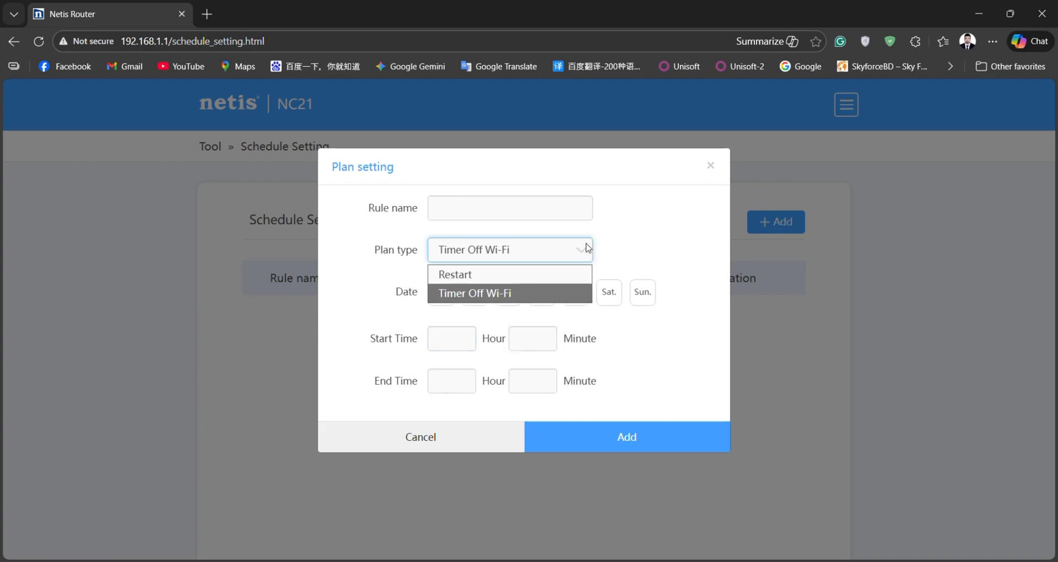
left_click(502, 278)
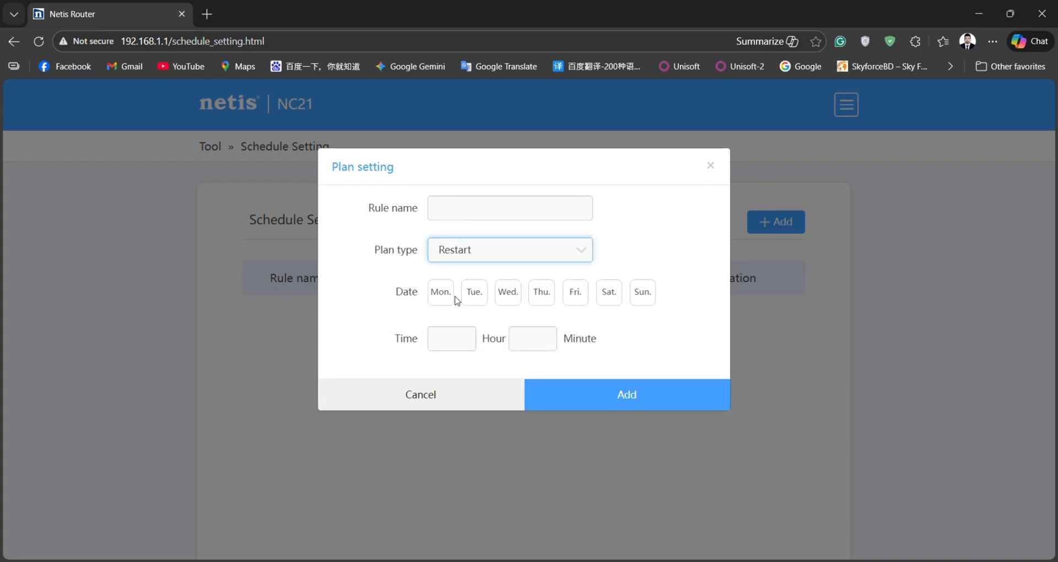
left_click(443, 339)
left_click(521, 339)
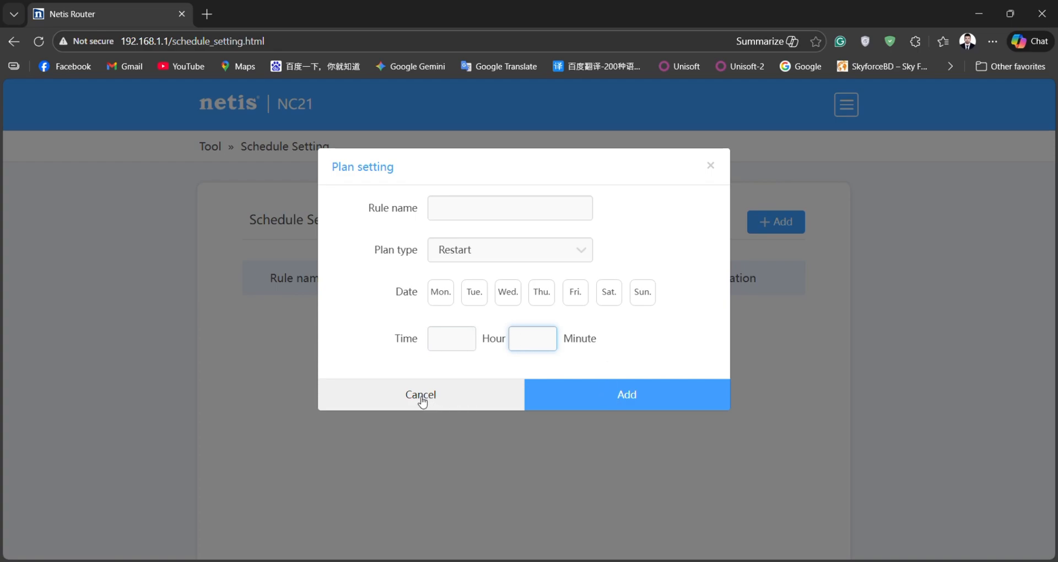
- Open Firmware upgrade, review the local update and online upgrade options, and return to the list of router tools
left_click(441, 347)
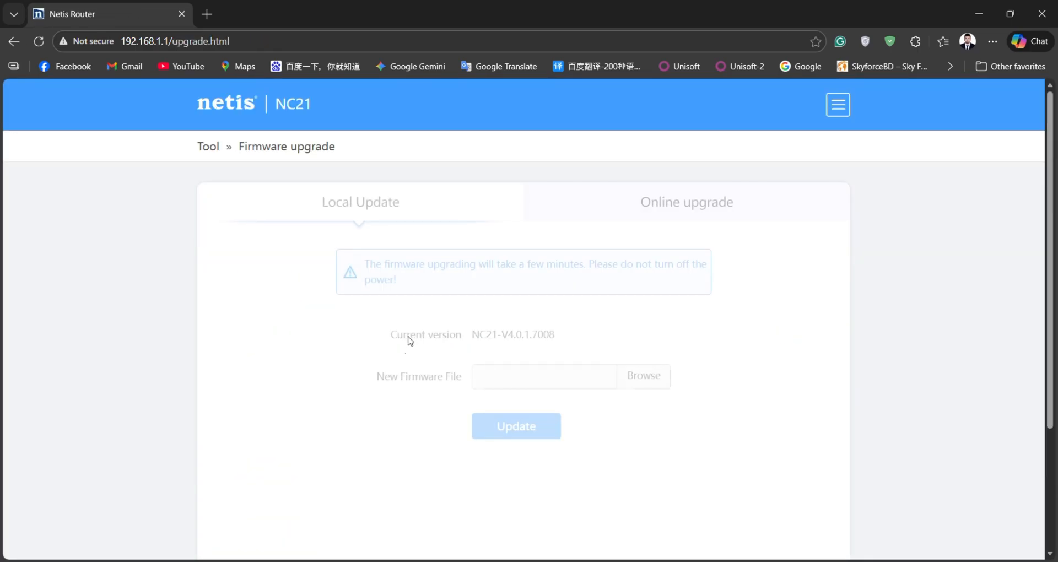
left_click(666, 210)
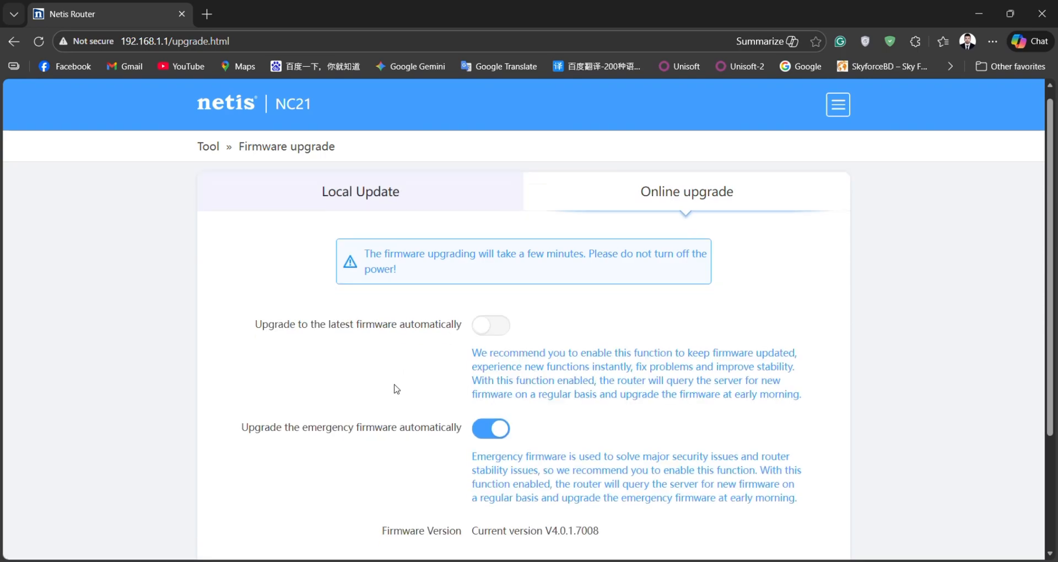
scroll(395, 386, "down", 3)
scroll(352, 276, "up", 3)
left_click(208, 146)
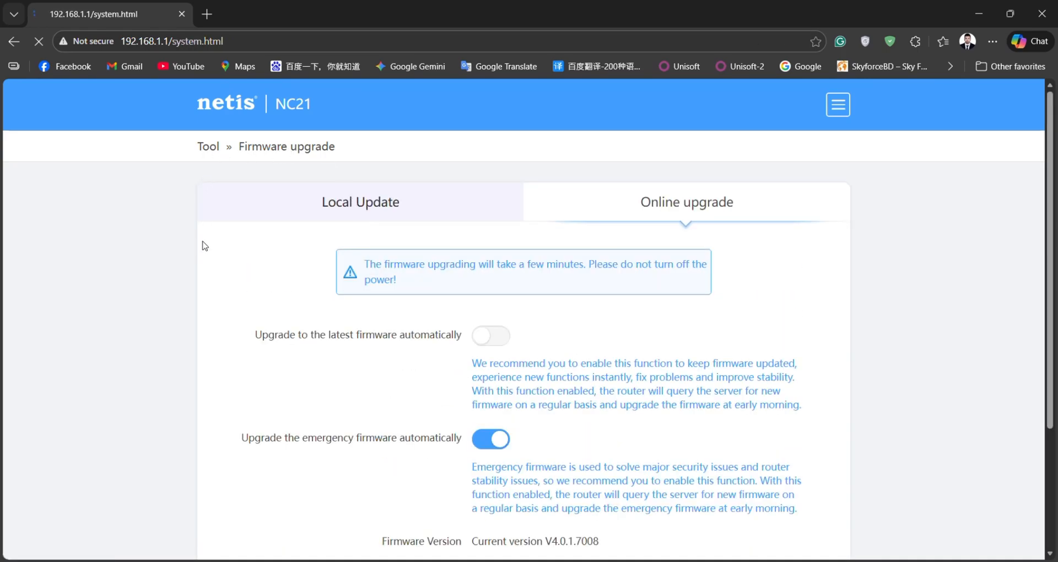
scroll(248, 314, "down", 4)
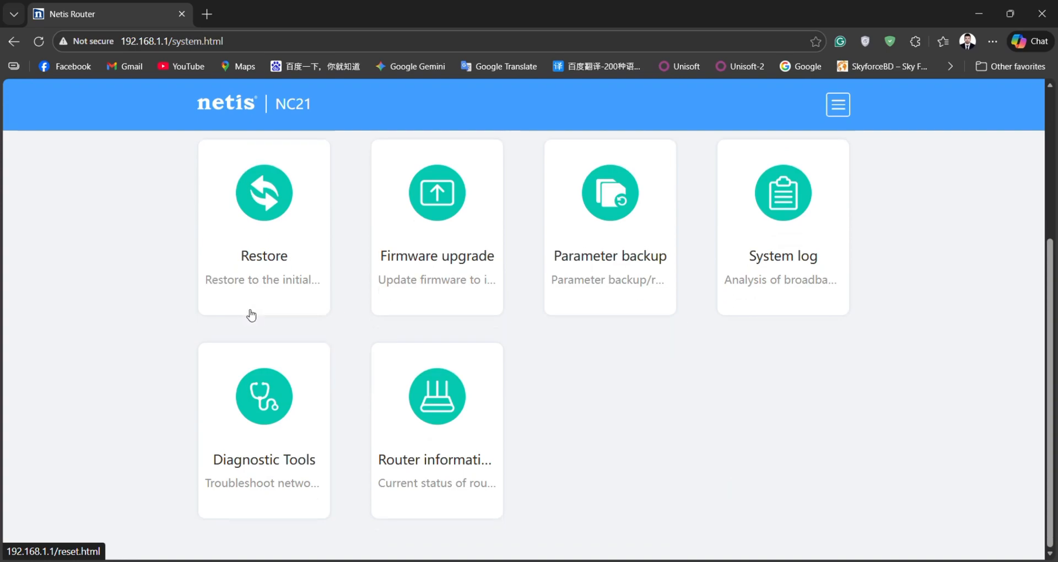